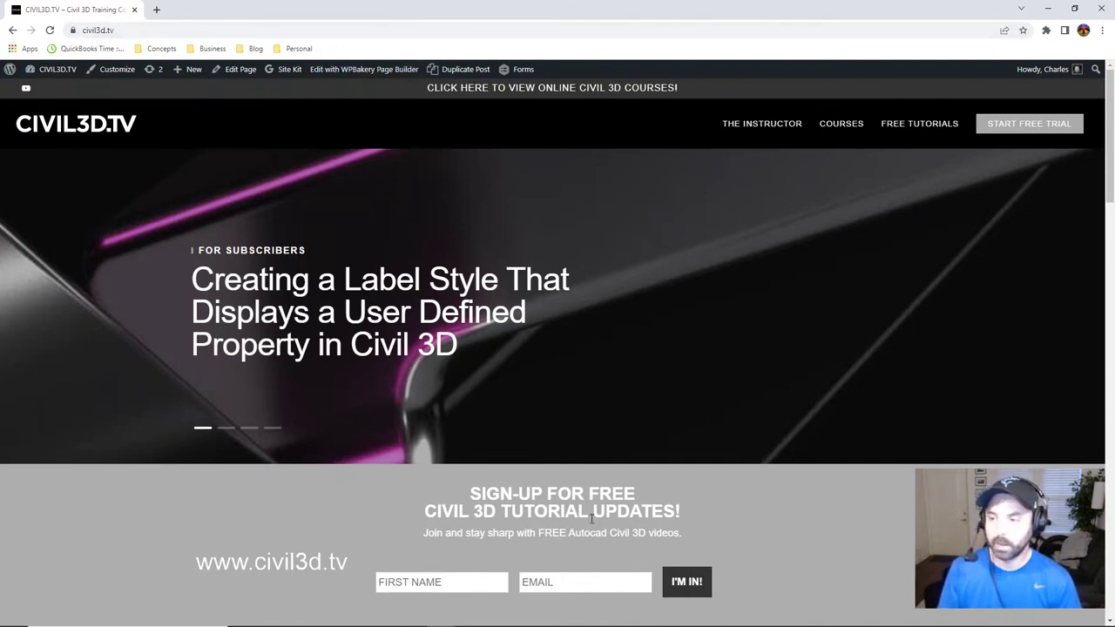
# Step: Browse the civil3d.tv homepage, then go to the START FREE TRIAL subscription page
pyautogui.scroll(-1, 602, 520)
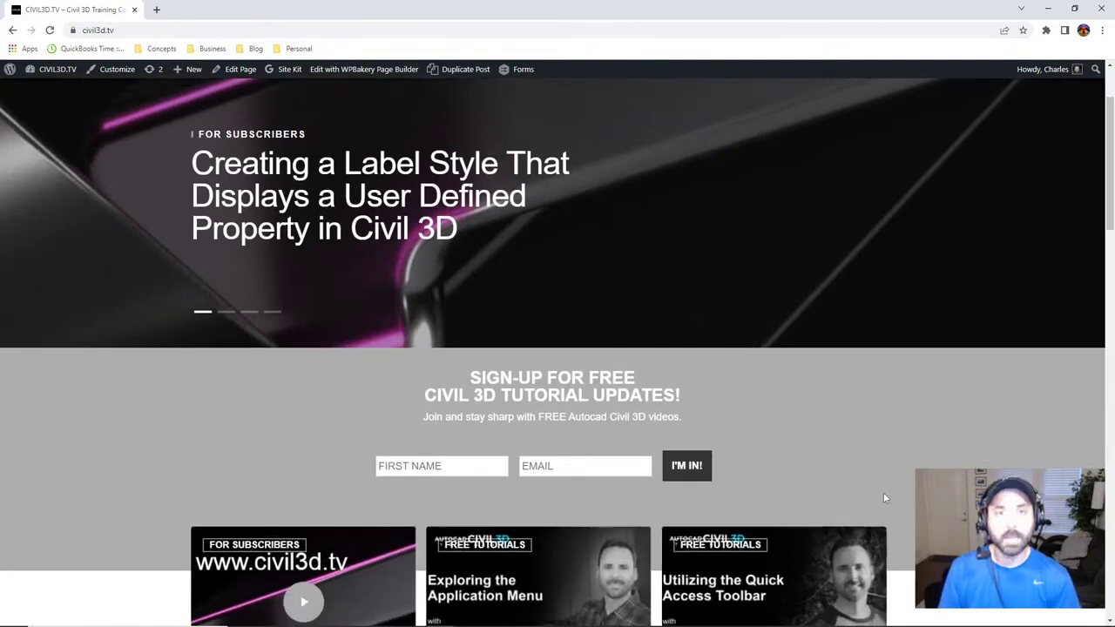
pyautogui.scroll(-2, 903, 472)
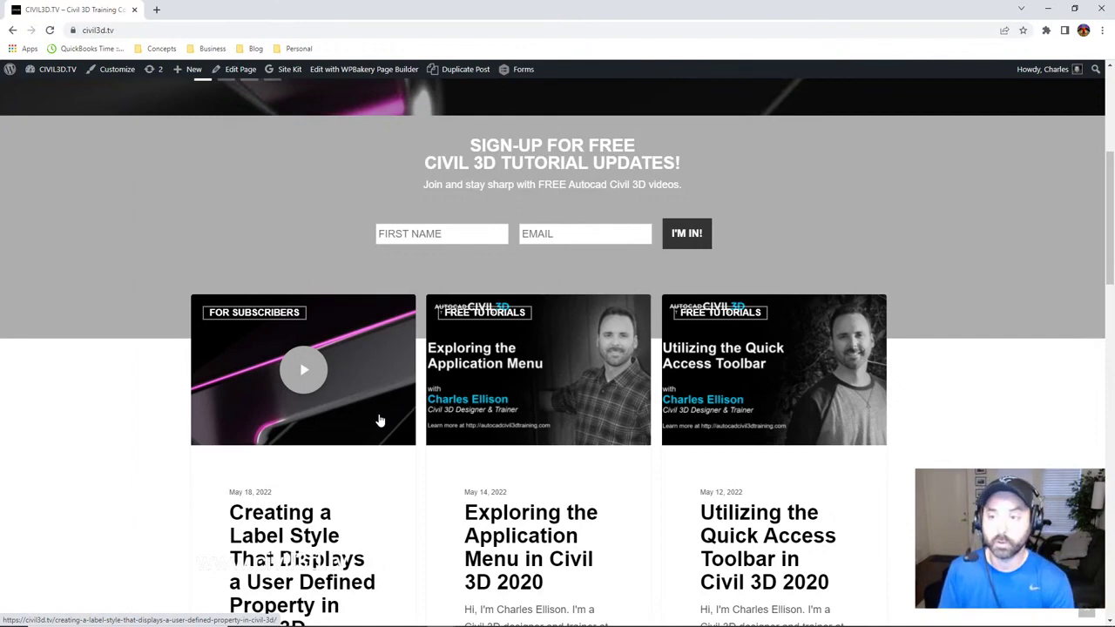
pyautogui.scroll(4, 985, 416)
pyautogui.scroll(1, 989, 416)
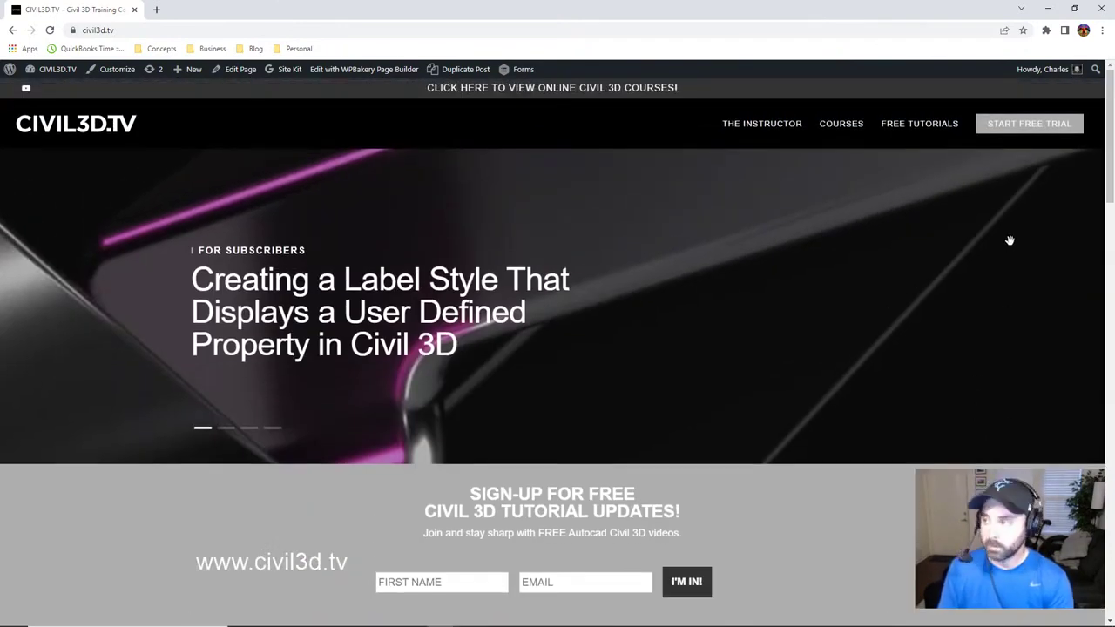
pyautogui.click(1054, 127)
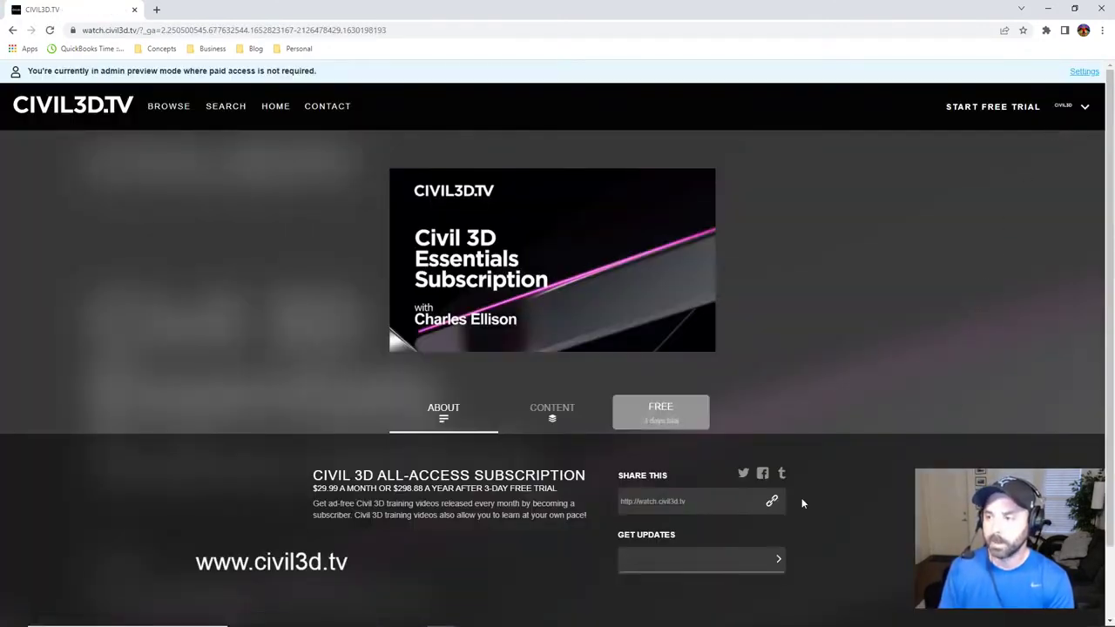
# Step: Browse the subscription's Content course modules, from Navigating the Interface to Using Plan Production Tools
pyautogui.click(674, 426)
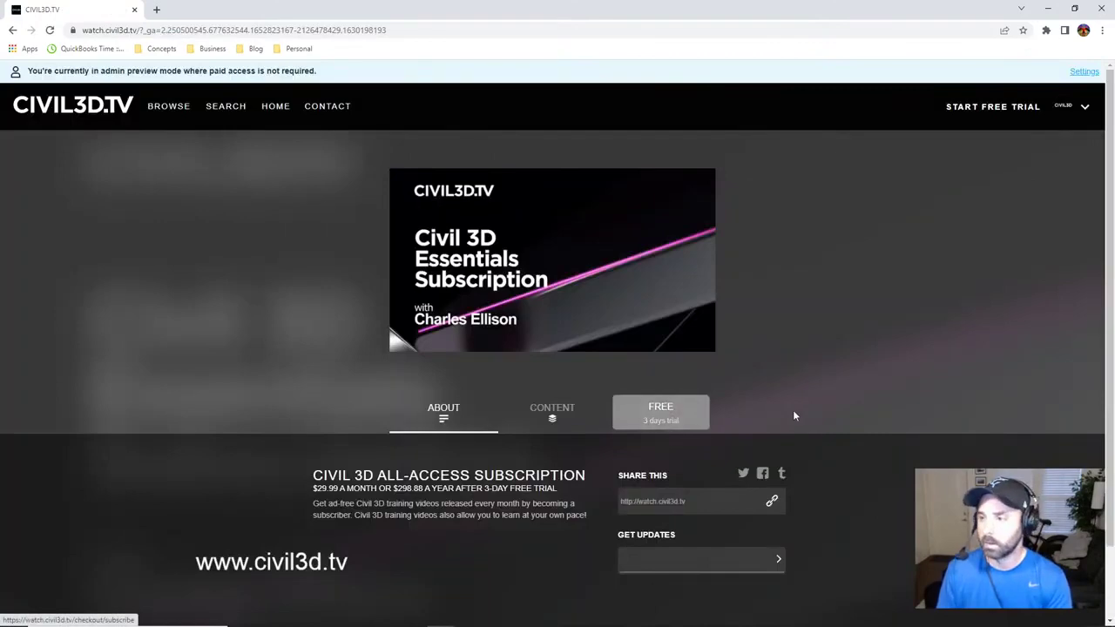
pyautogui.click(548, 415)
pyautogui.scroll(-3, 915, 328)
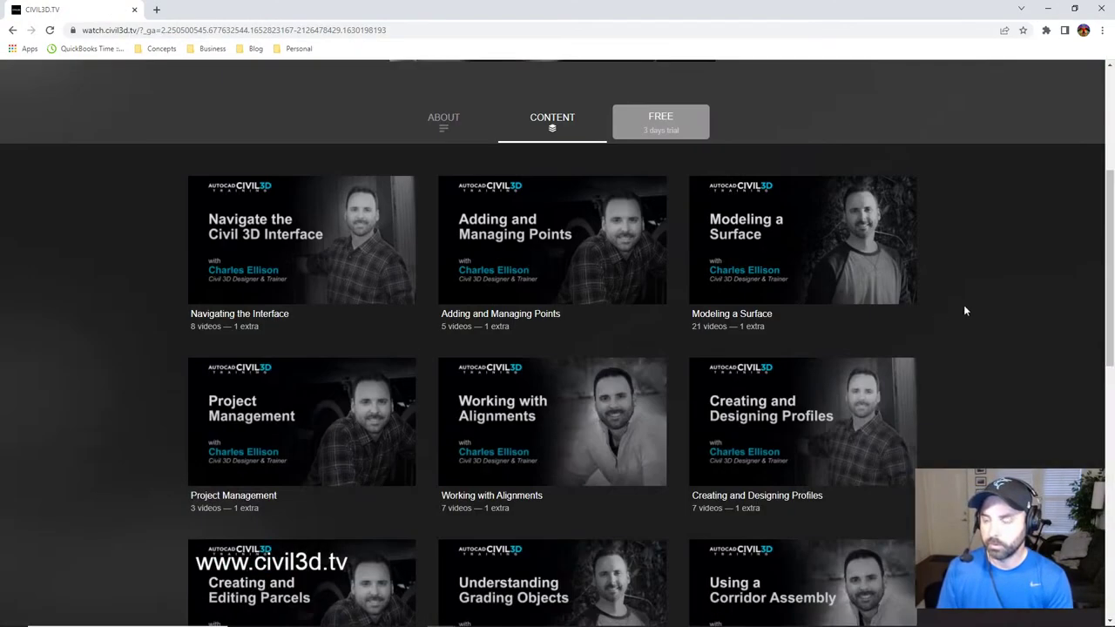
pyautogui.scroll(-8, 964, 305)
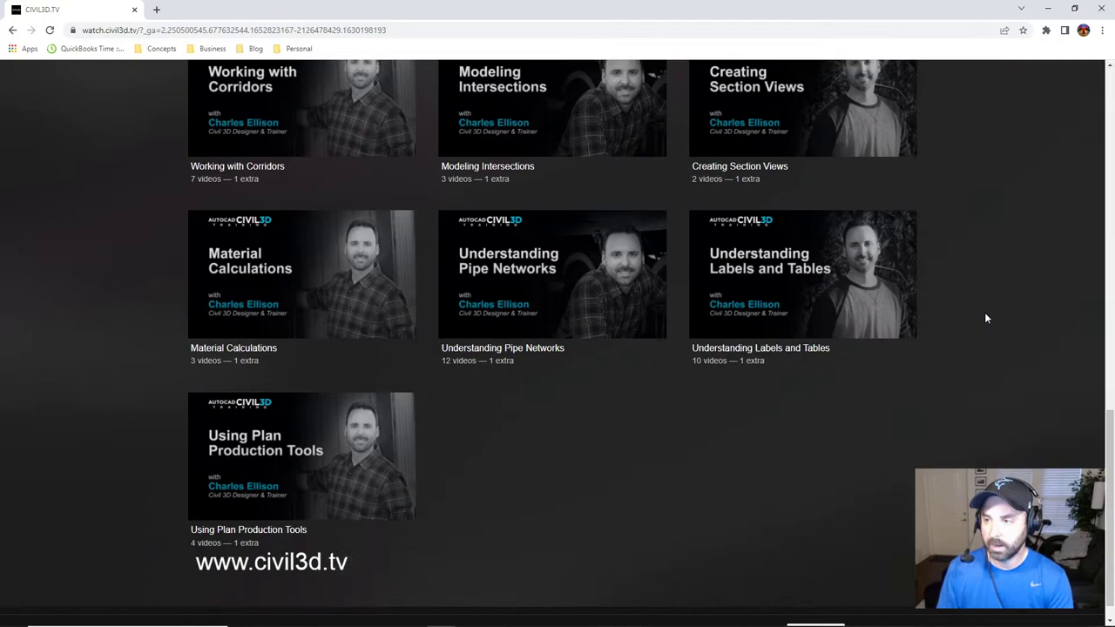
pyautogui.scroll(5, 985, 314)
pyautogui.scroll(7, 990, 323)
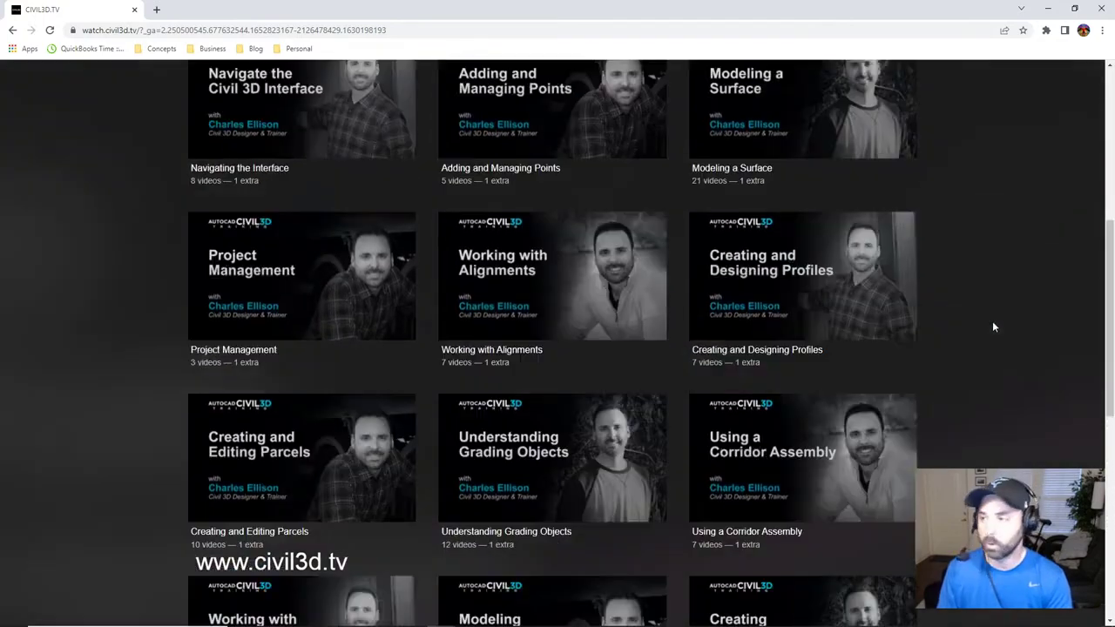
# Step: Return to the civil3d.tv homepage, then minimize Chrome to reveal the Points-4c drawing
pyautogui.click(12, 30)
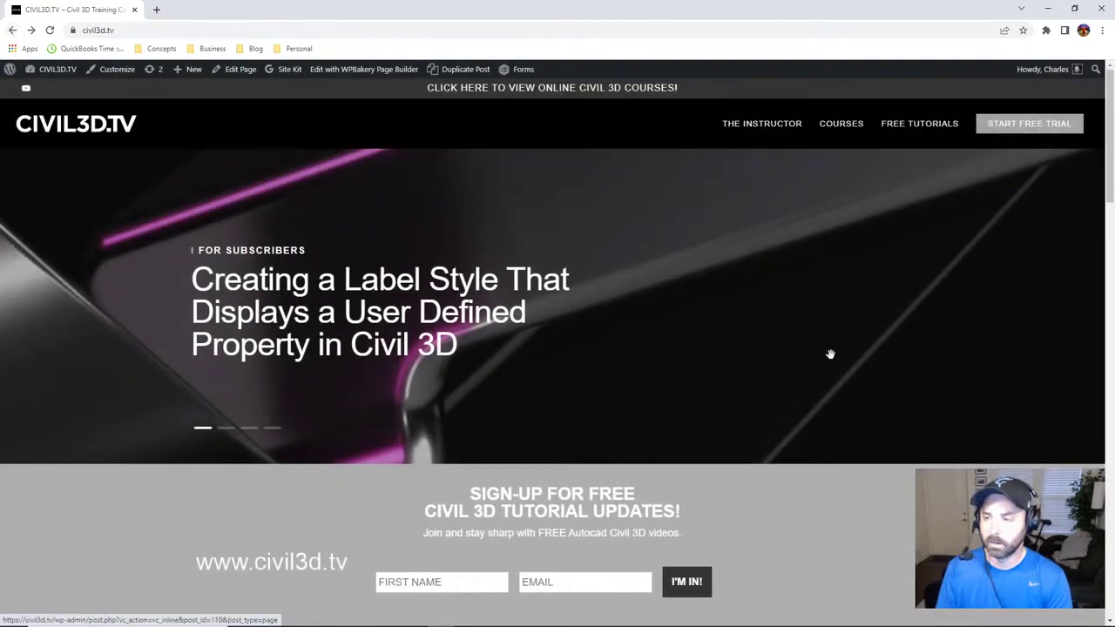
pyautogui.scroll(-4, 829, 351)
pyautogui.scroll(-3, 558, 352)
pyautogui.scroll(2, 557, 352)
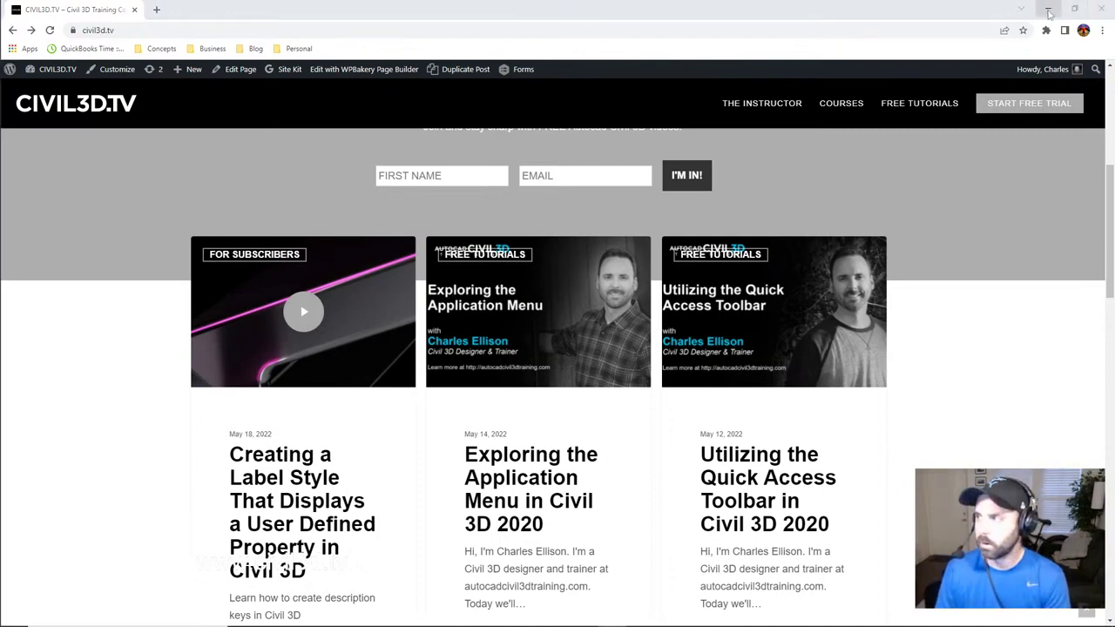
pyautogui.click(1050, 12)
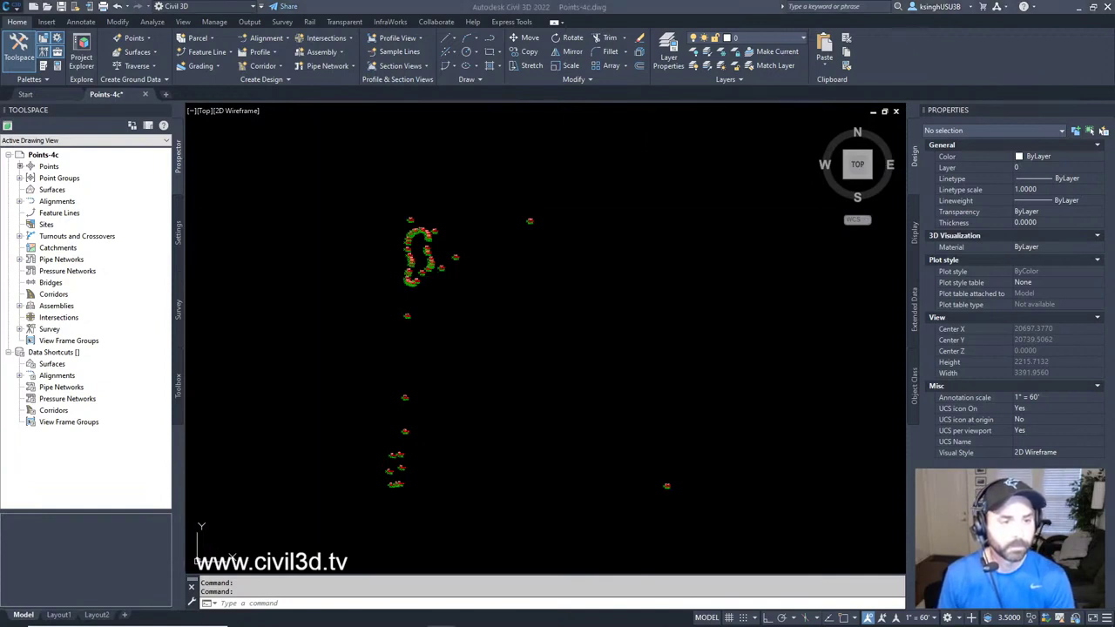
pyautogui.click(571, 14)
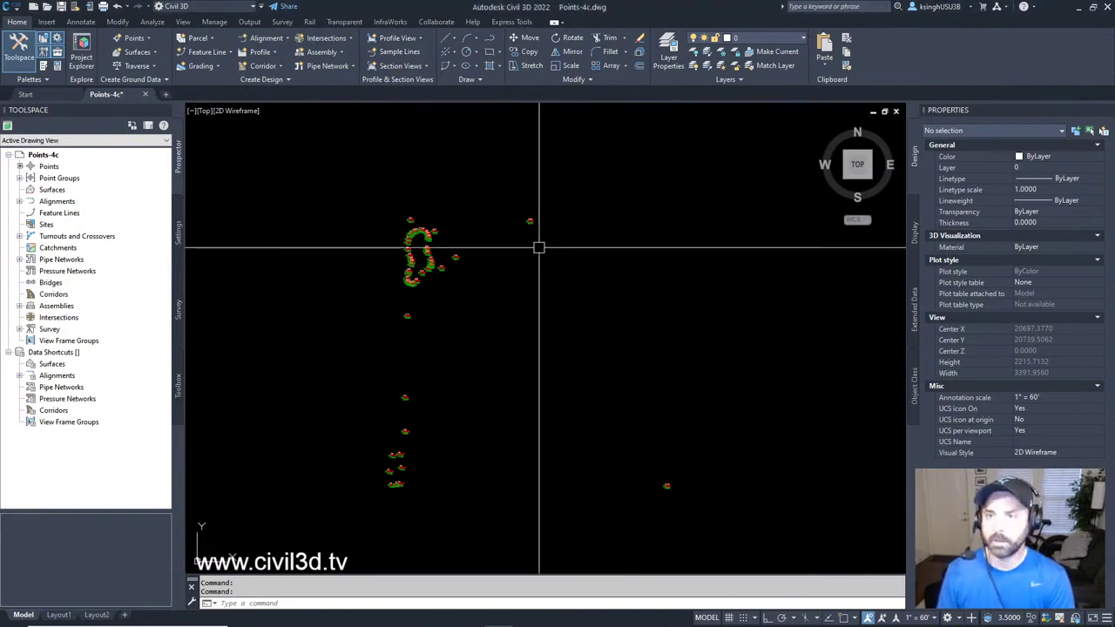
# Step: List the point groups Storm Manholes, Detention Pond and _All Points in Prospector
pyautogui.click(67, 178)
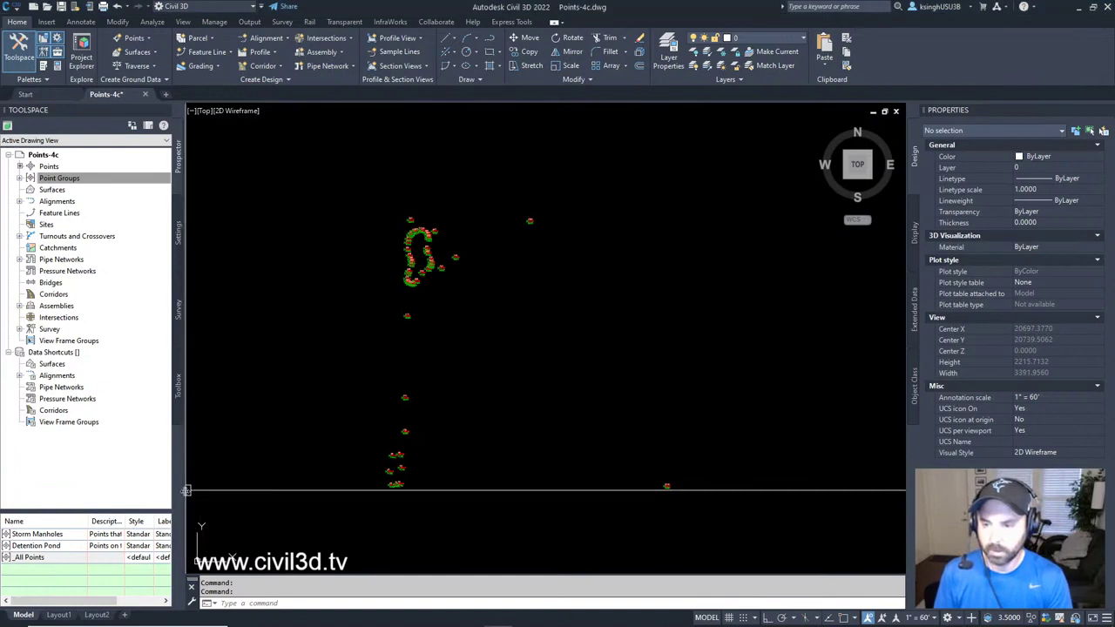
# Step: Widen the Toolspace and the Classification column, then select the Storm Manholes group
pyautogui.moveTo(186, 491); pyautogui.dragTo(406, 503)
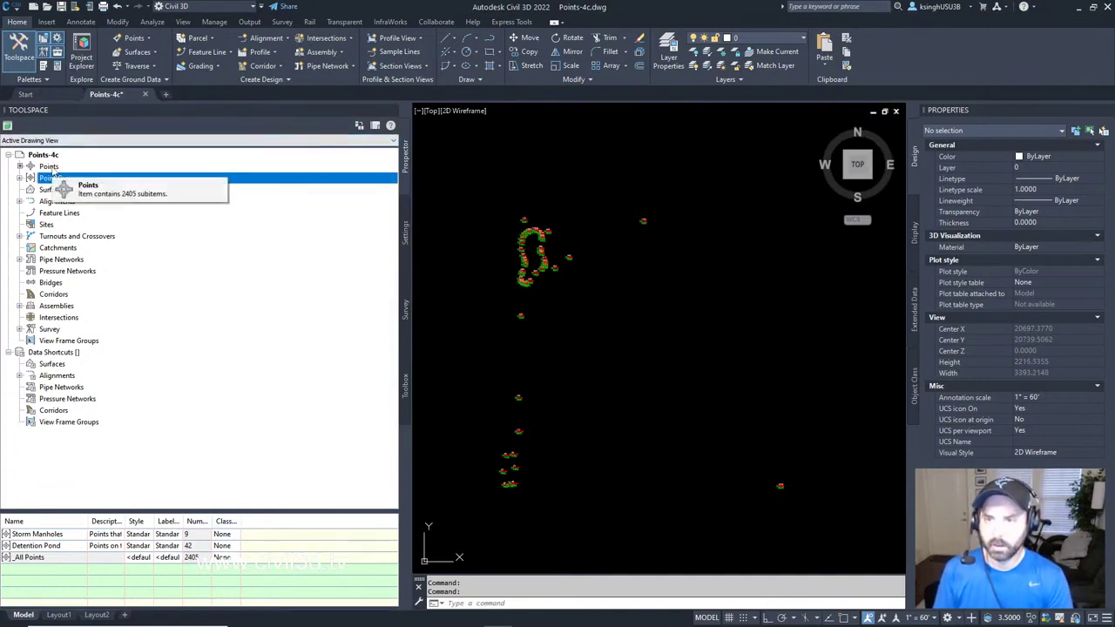
pyautogui.click(50, 167)
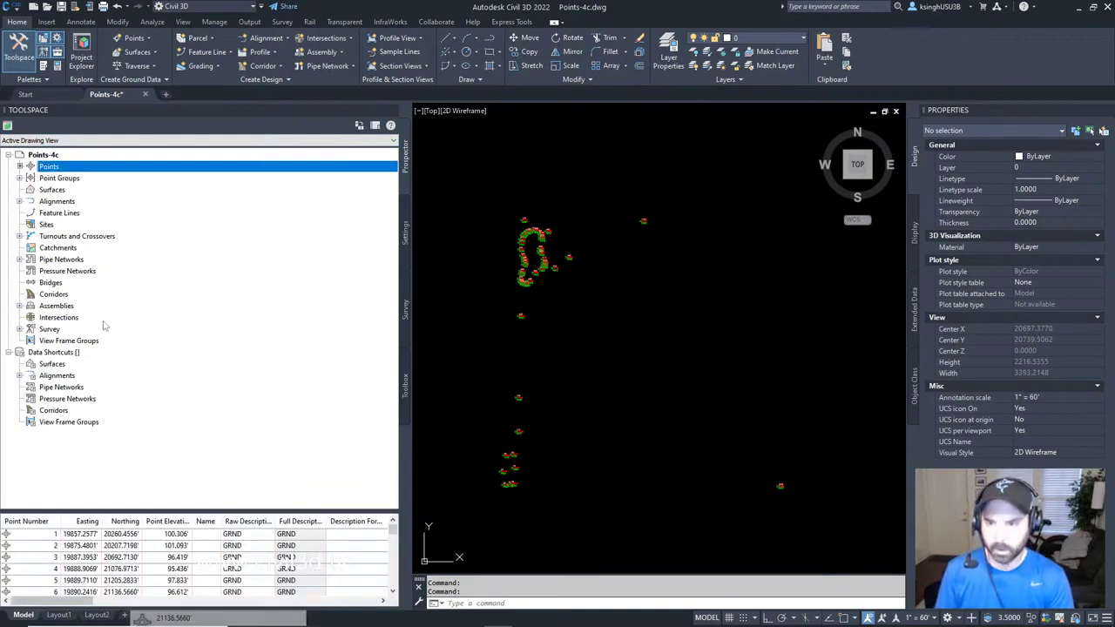
pyautogui.click(66, 180)
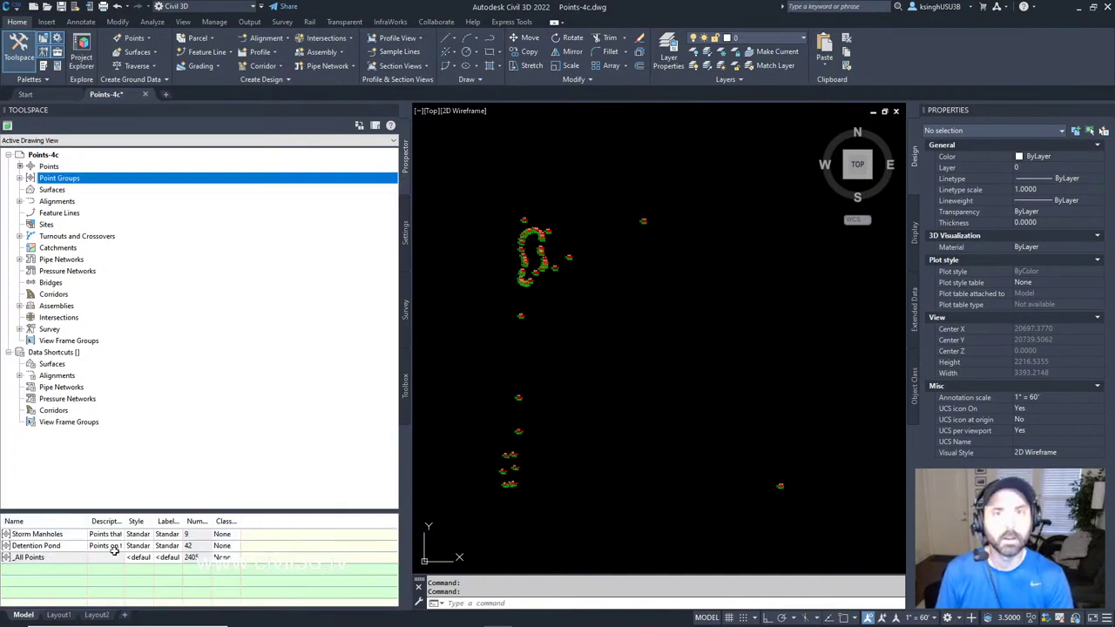
pyautogui.click(240, 521)
pyautogui.moveTo(241, 521); pyautogui.dragTo(317, 522)
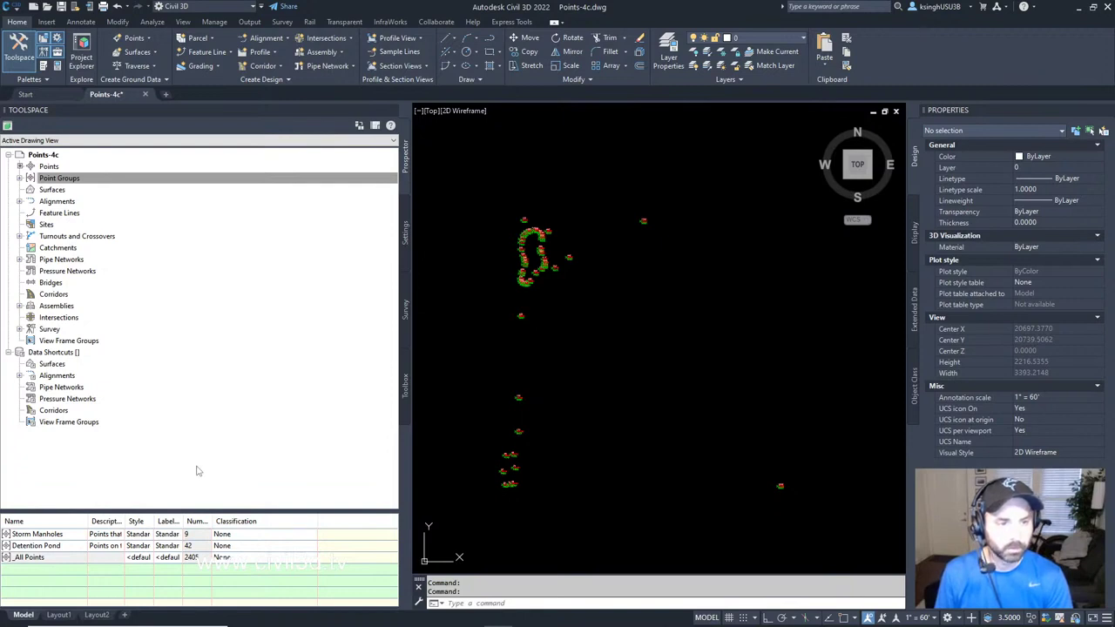
pyautogui.click(51, 535)
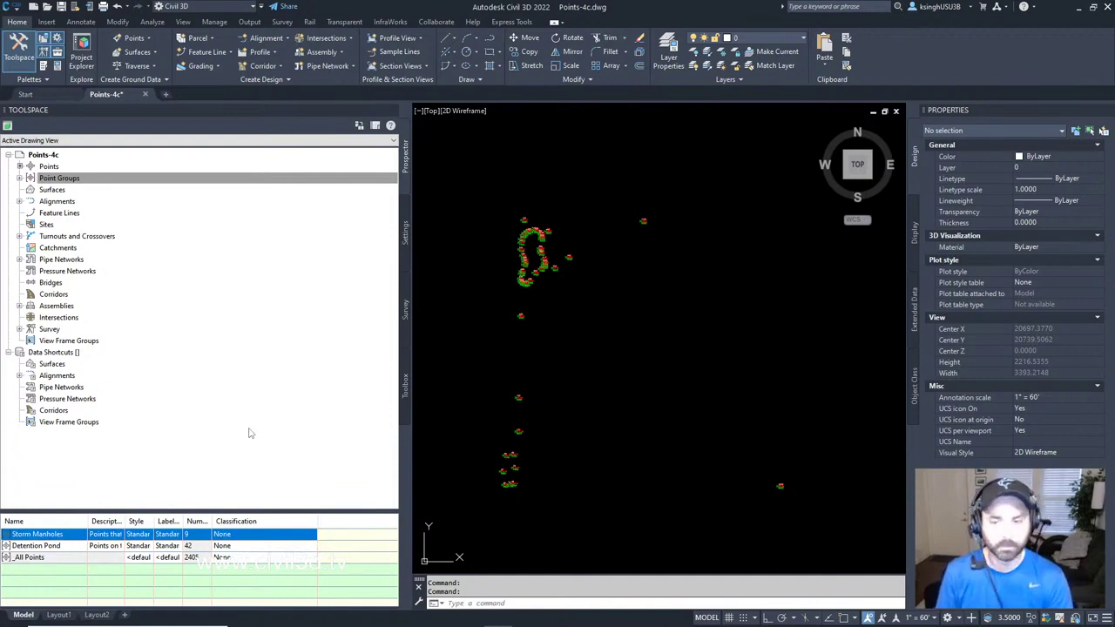
# Step: Change the Storm Manholes classification from None to Manhole UDP
pyautogui.click(235, 536)
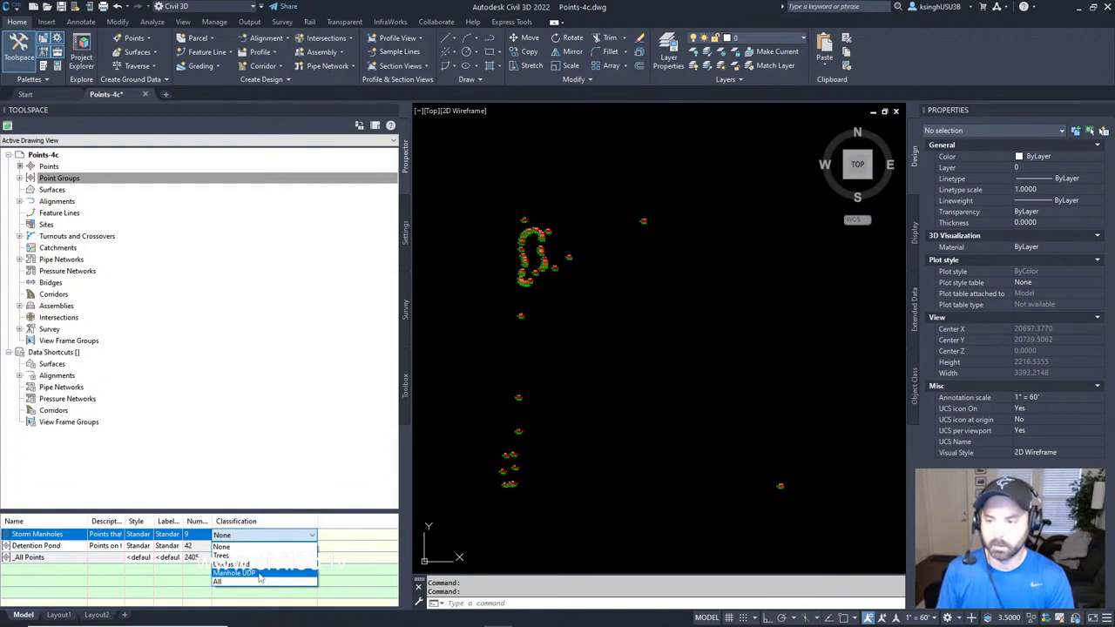
pyautogui.click(259, 573)
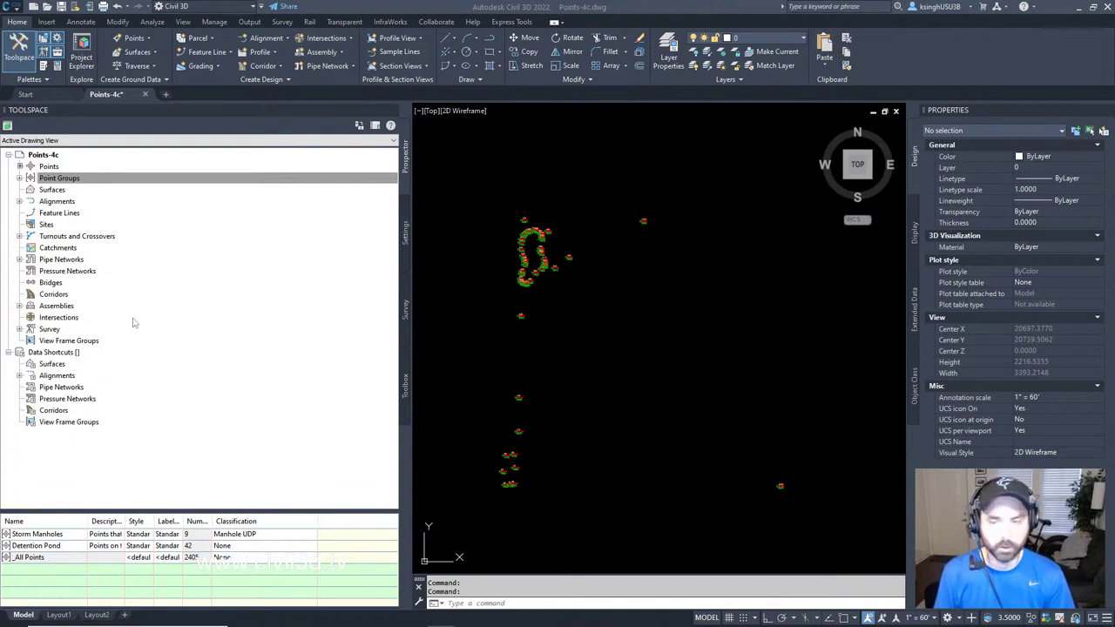
# Step: List the Storm Manholes group's points and widen the Toolspace to show more columns
pyautogui.click(49, 179)
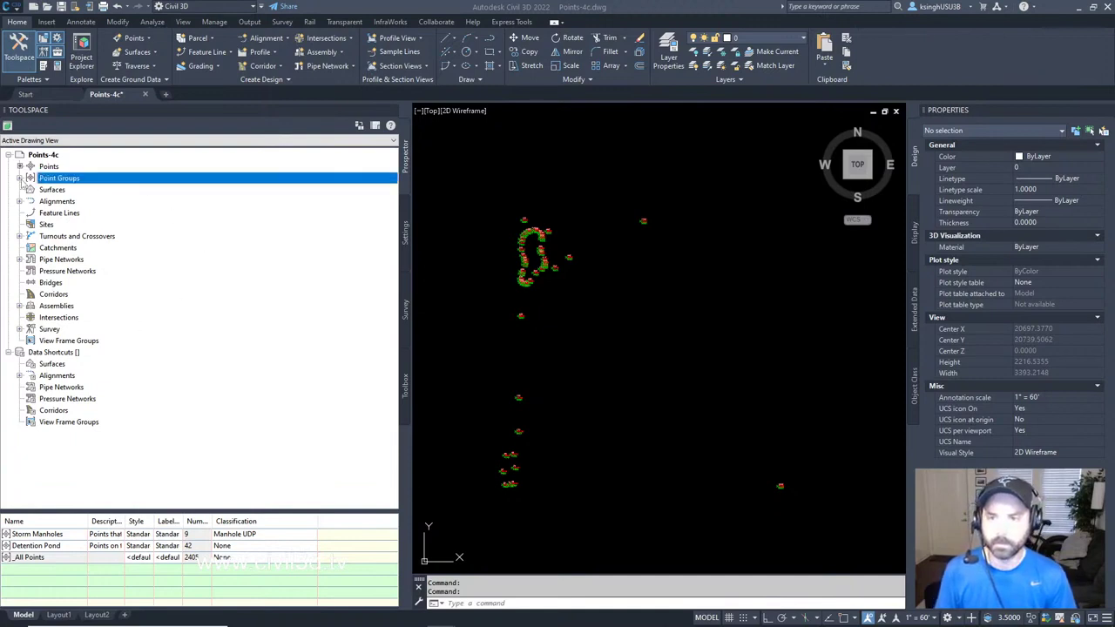
pyautogui.click(20, 177)
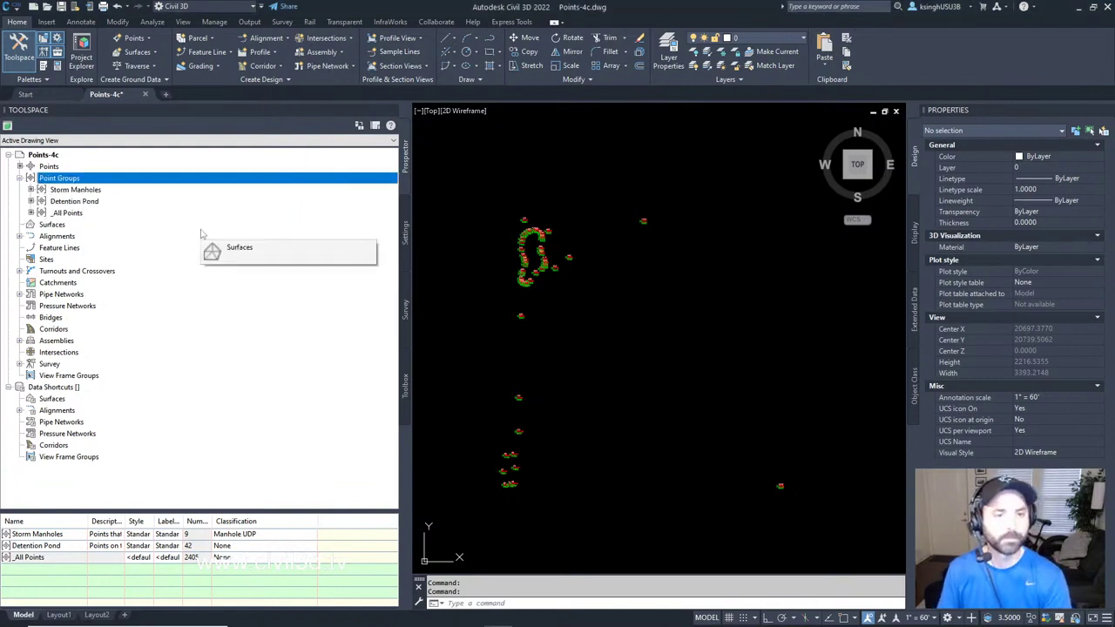
pyautogui.click(96, 192)
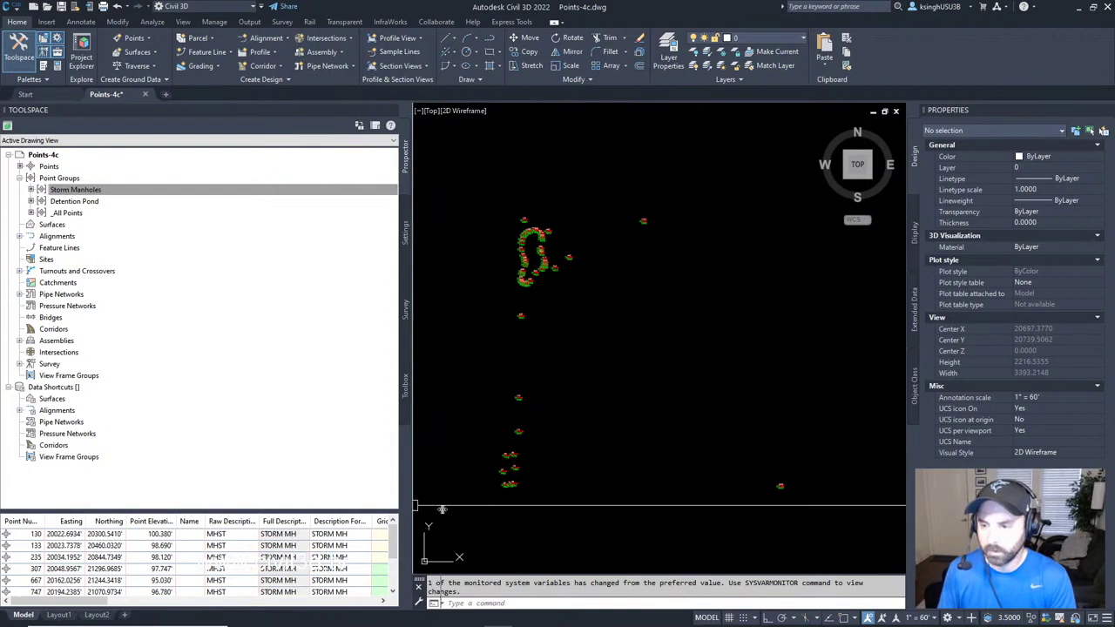
pyautogui.moveTo(401, 499); pyautogui.dragTo(568, 497)
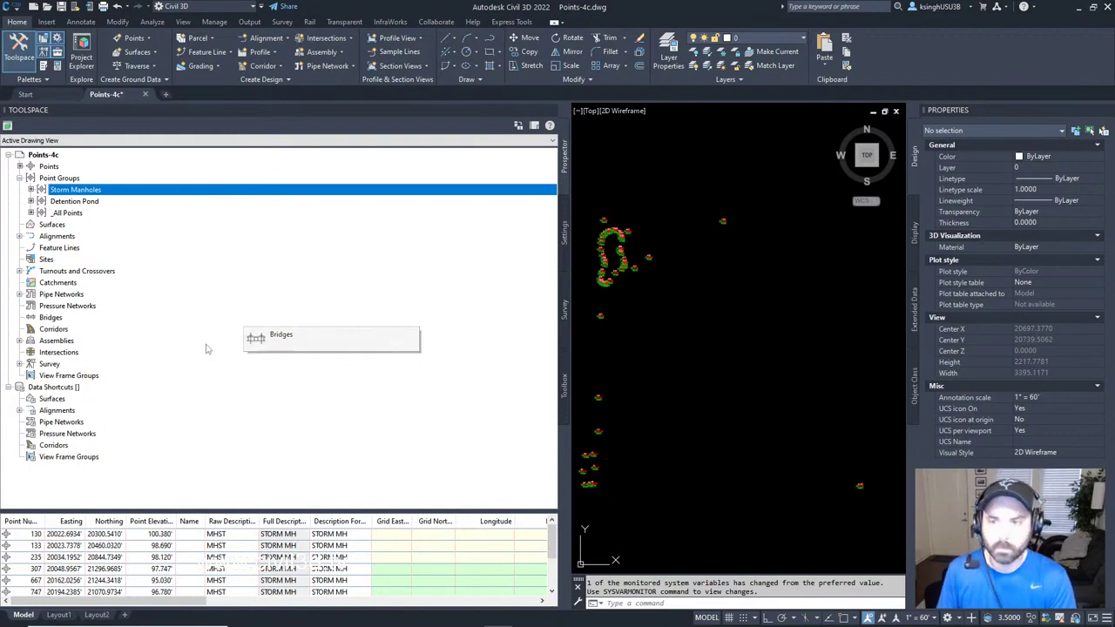
# Step: Review each tab of the Storm Manholes group properties, ending at the Raw Description = MHST* summary
pyautogui.rightClick(75, 191)
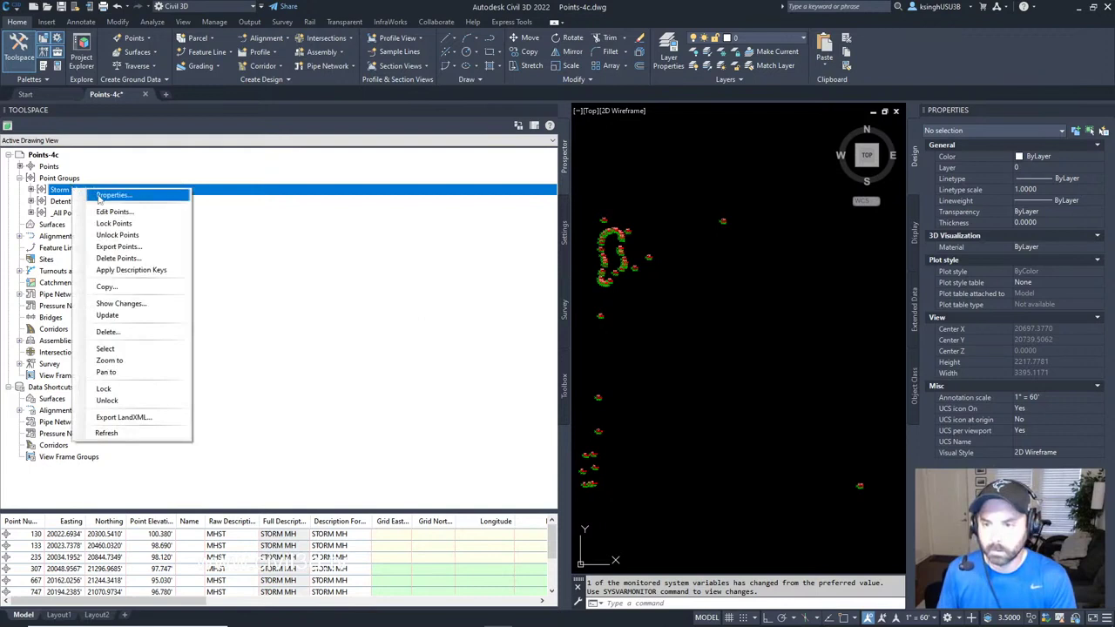
pyautogui.click(109, 196)
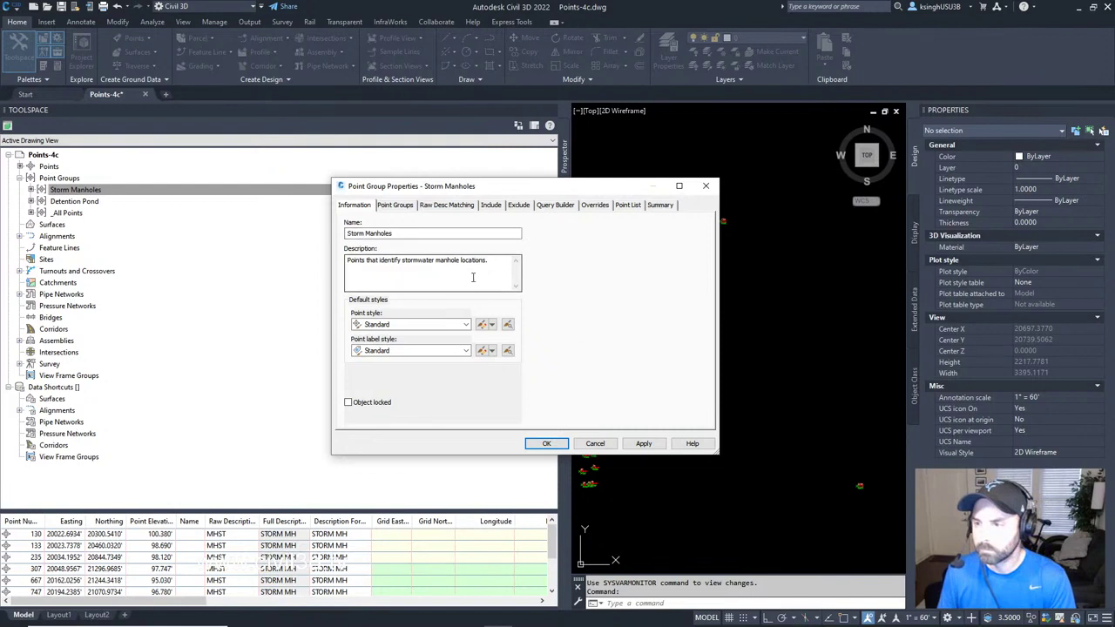
pyautogui.click(401, 208)
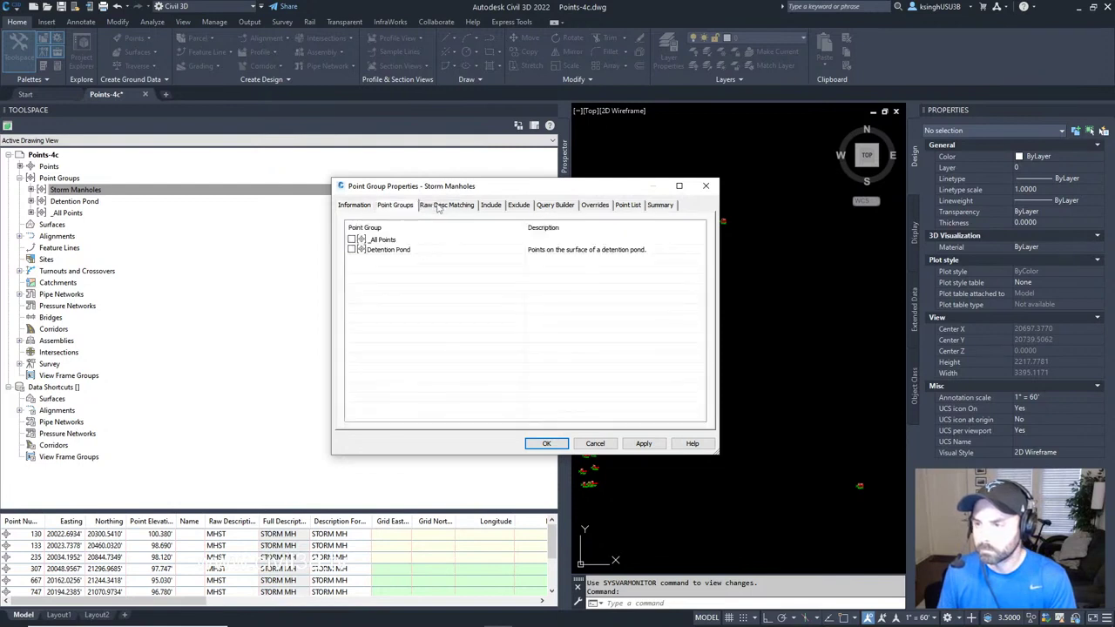
pyautogui.click(439, 207)
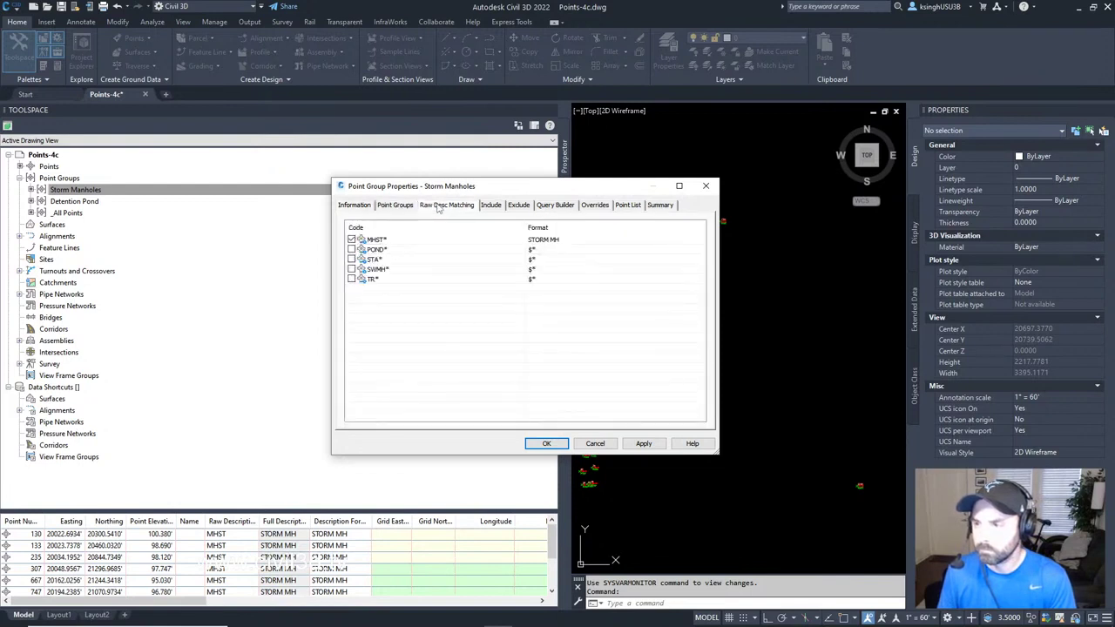
pyautogui.click(493, 206)
pyautogui.click(519, 207)
pyautogui.click(557, 206)
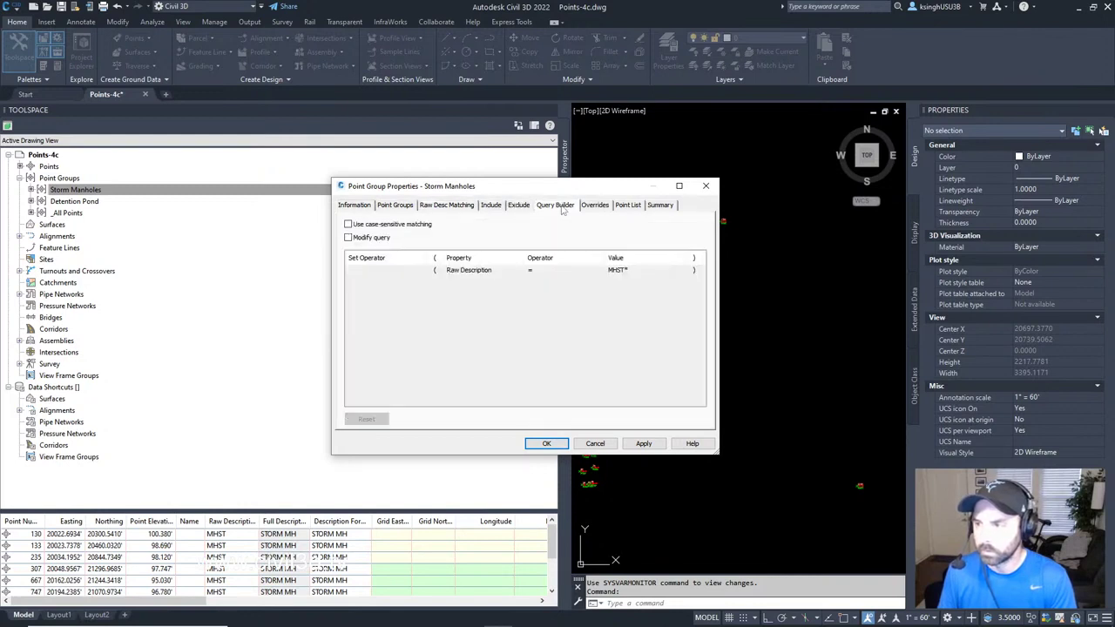
pyautogui.click(602, 206)
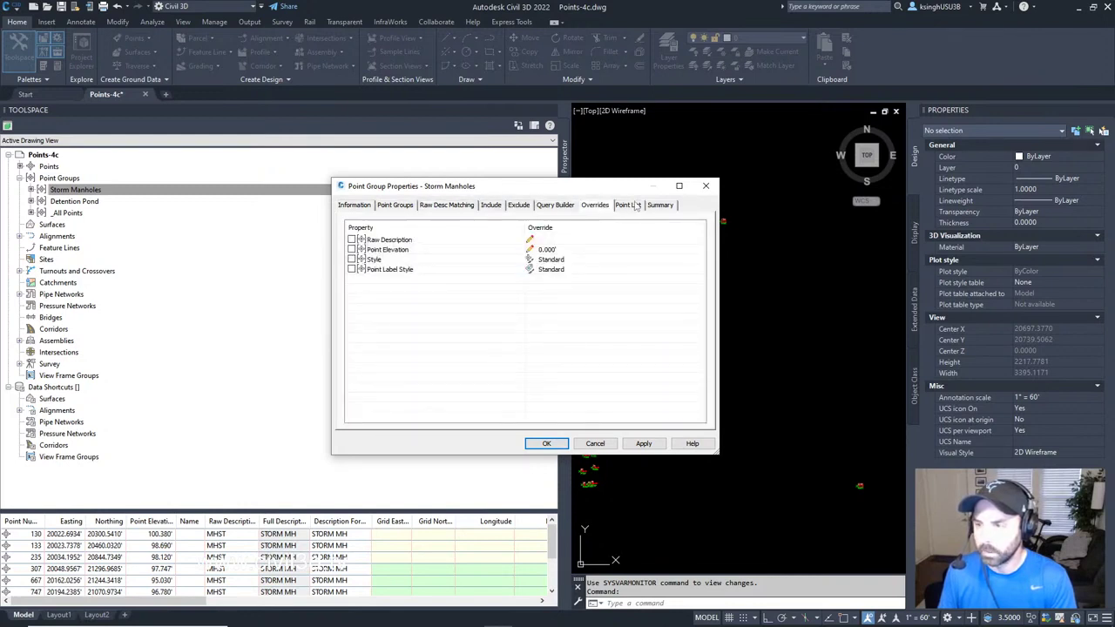
pyautogui.click(635, 206)
pyautogui.click(672, 208)
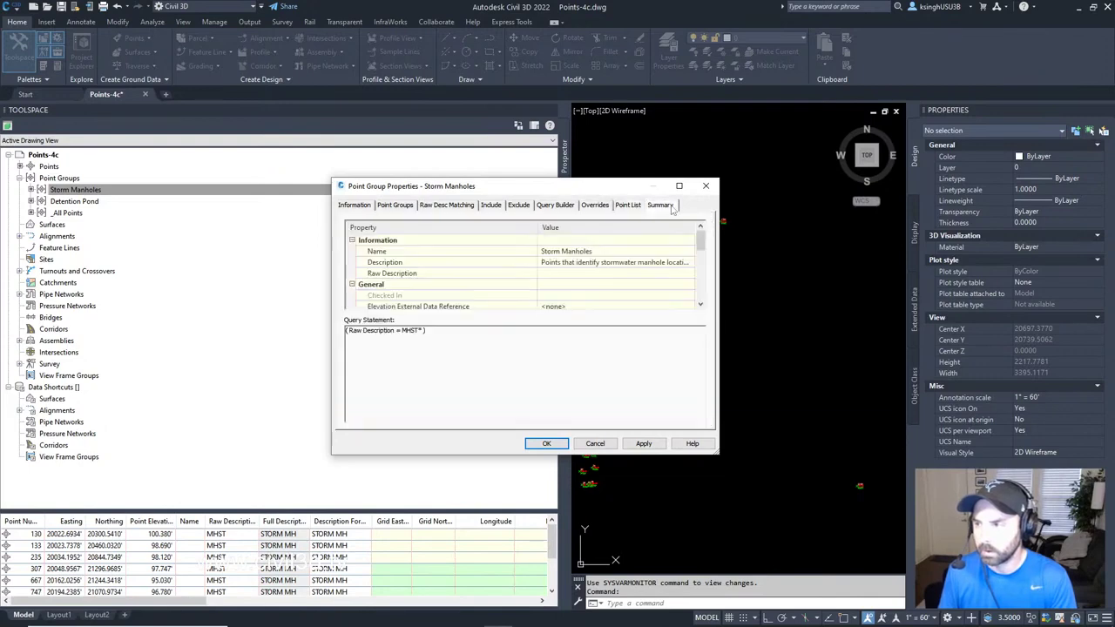
# Step: Close the Storm Manholes Point Group Properties, returning to the point table
pyautogui.click(706, 185)
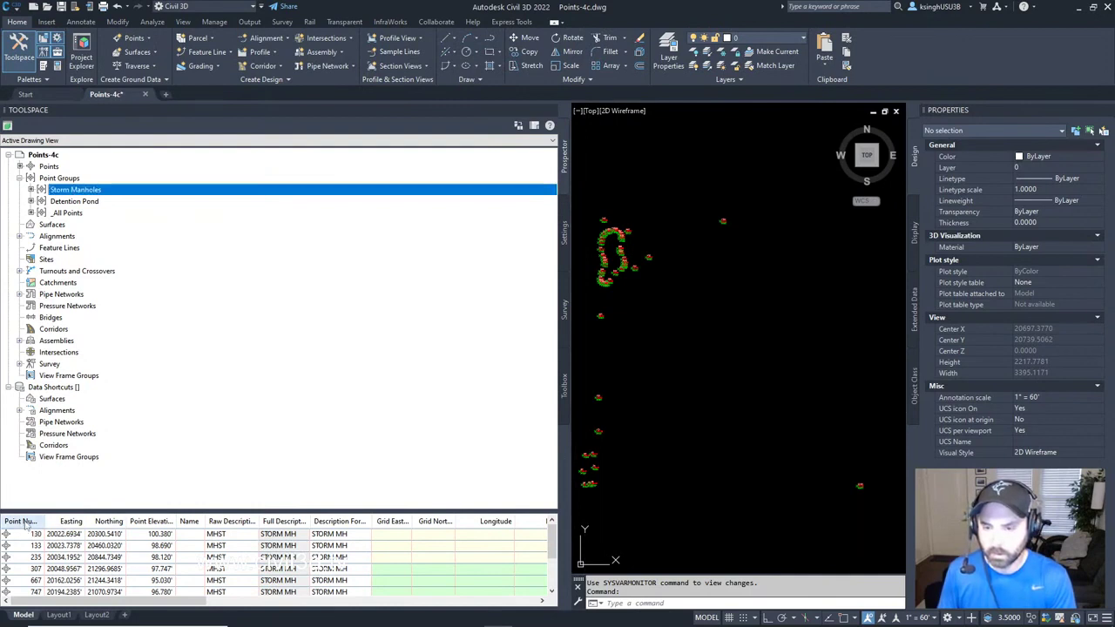
pyautogui.rightClick(26, 519)
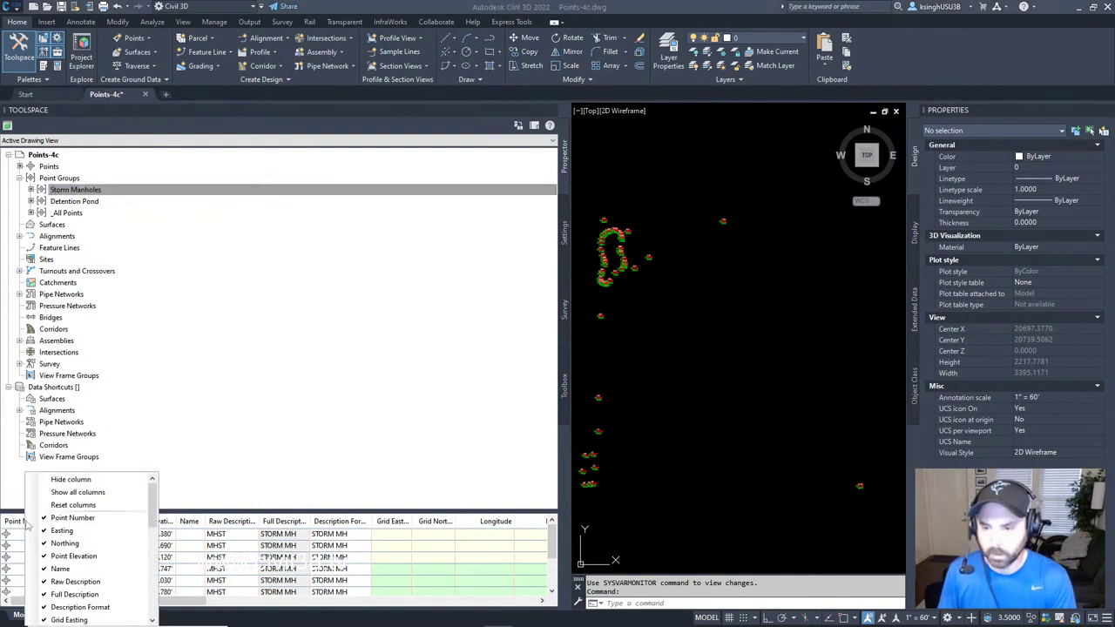
pyautogui.rightClick(24, 521)
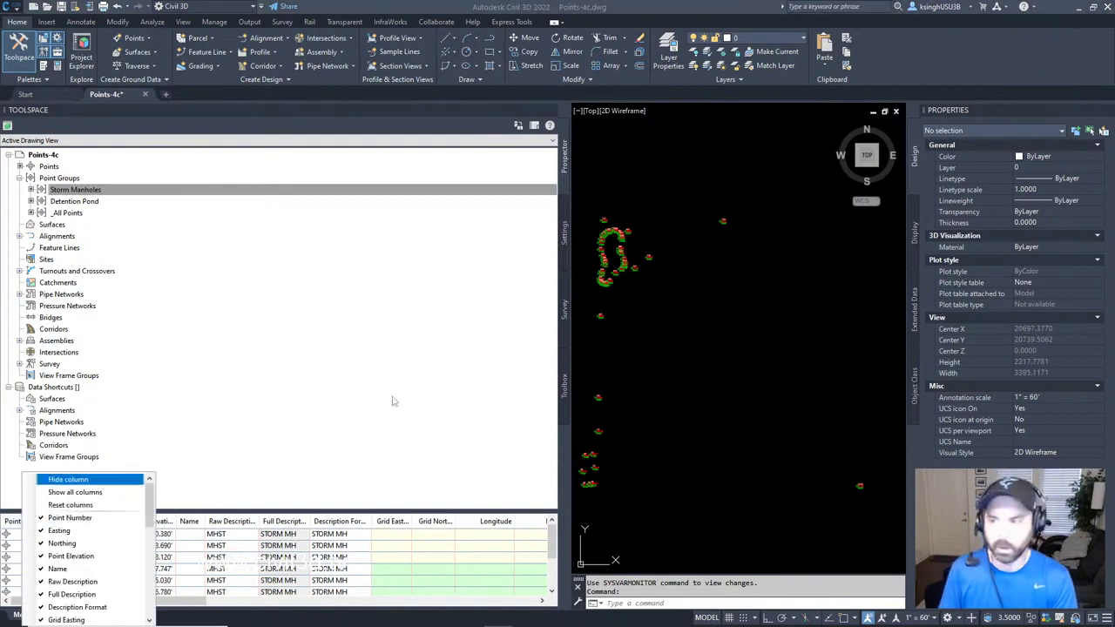
pyautogui.click(422, 106)
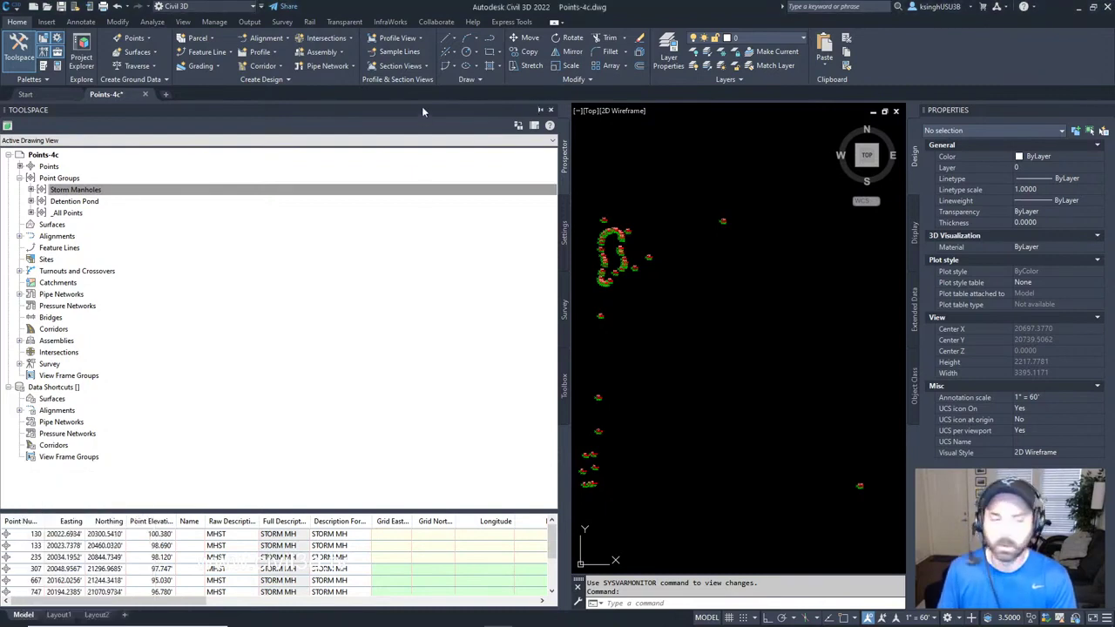
# Step: Hide the Point Number and MH_Pipe In Material columns in the point table
pyautogui.rightClick(28, 523)
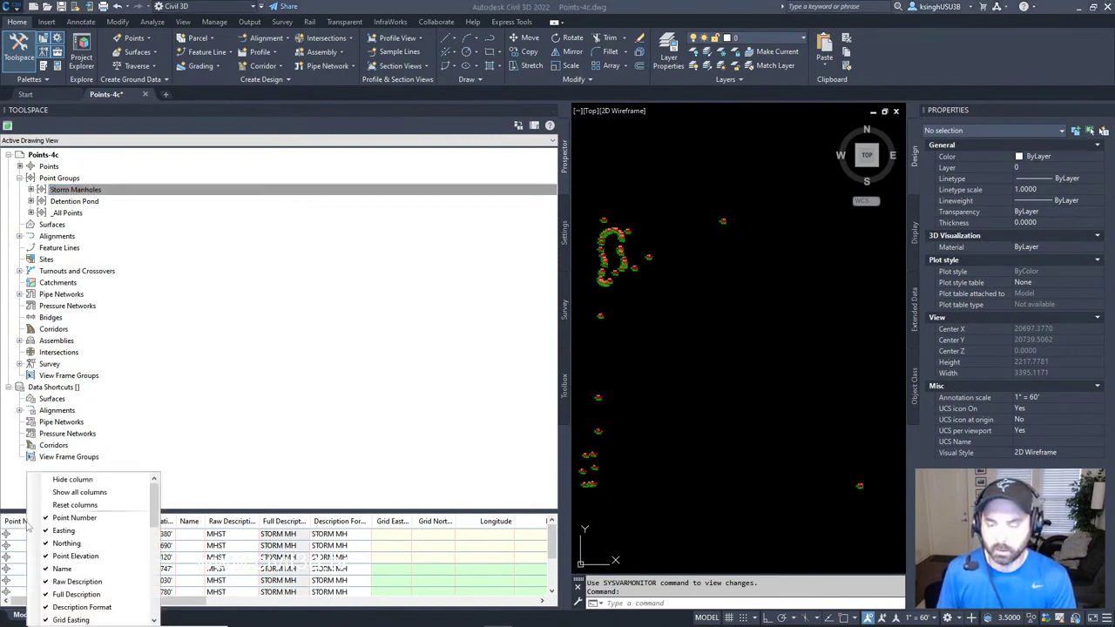
pyautogui.click(98, 520)
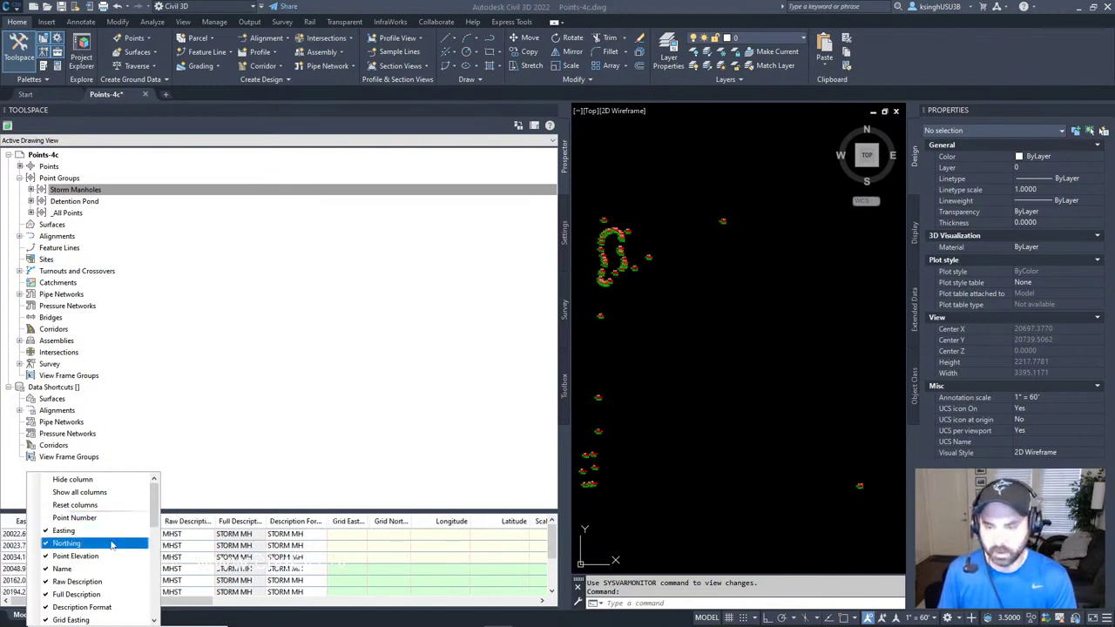
pyautogui.scroll(-5, 111, 544)
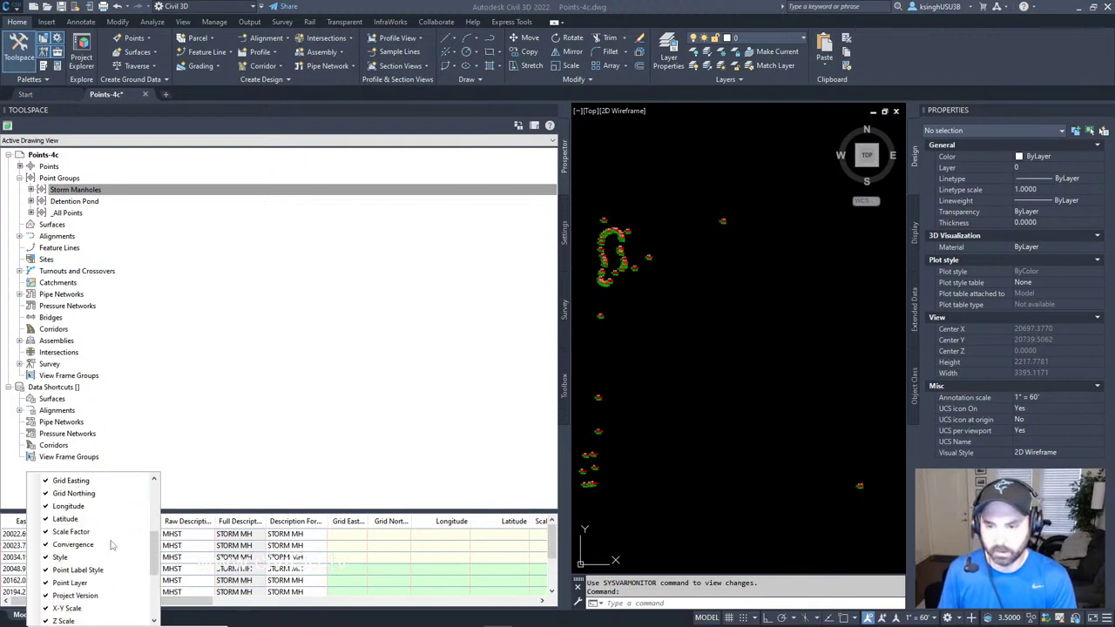
pyautogui.scroll(-1, 96, 550)
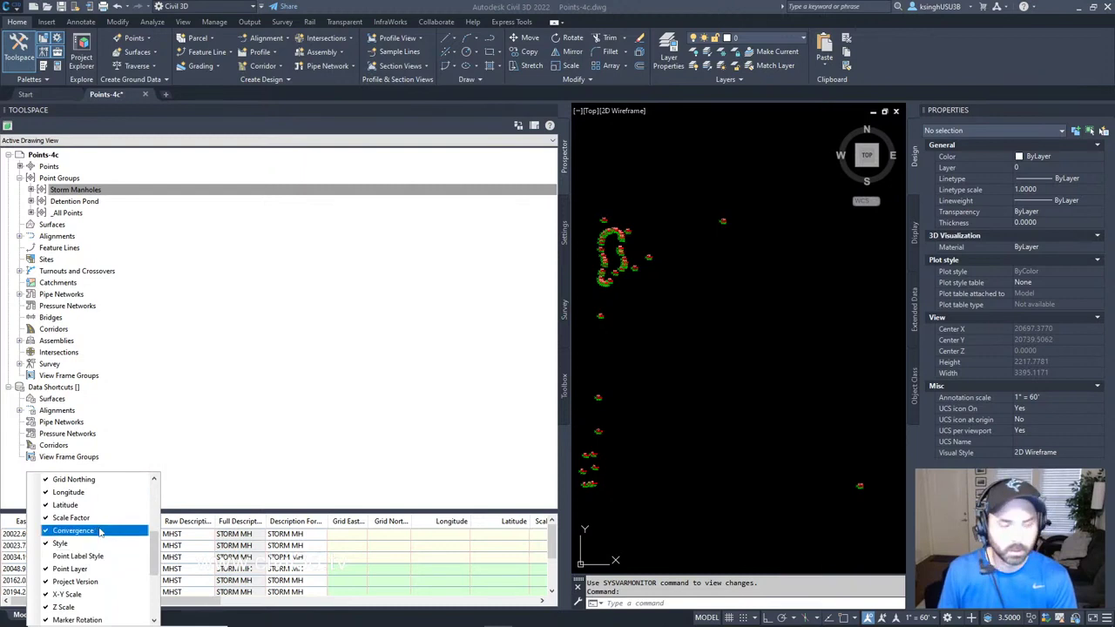
pyautogui.scroll(-1, 116, 533)
pyautogui.scroll(-7, 116, 533)
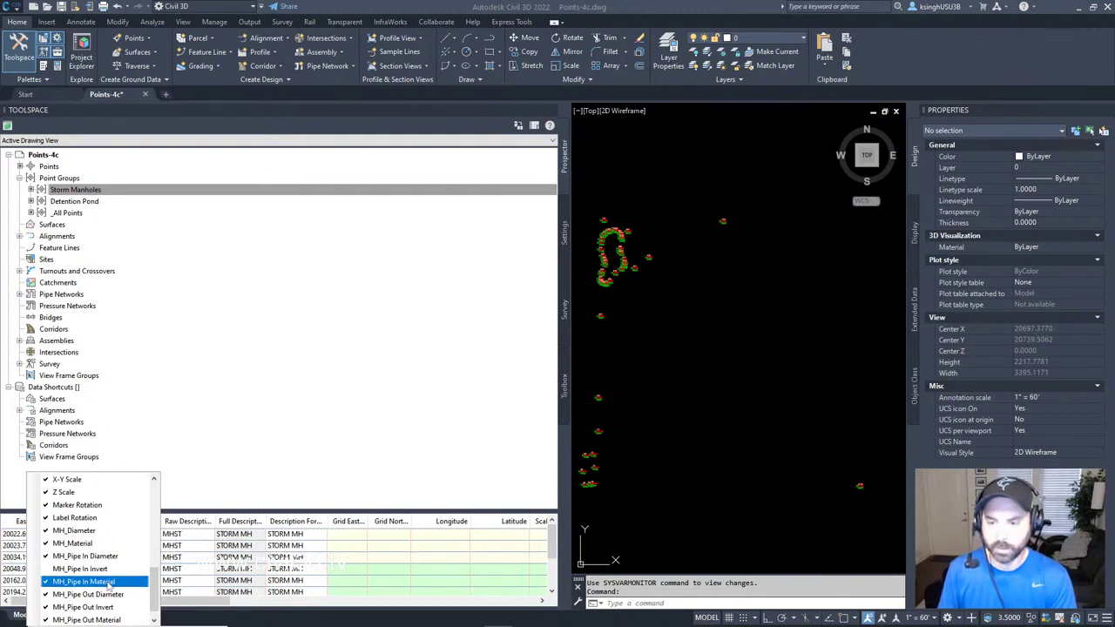
pyautogui.click(83, 581)
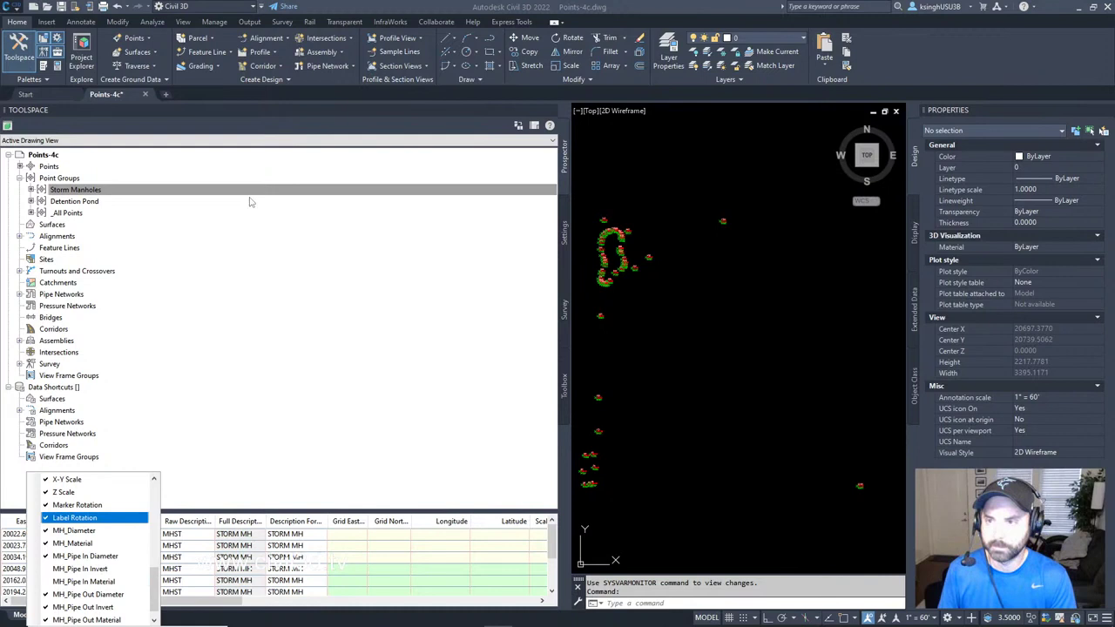
pyautogui.click(309, 109)
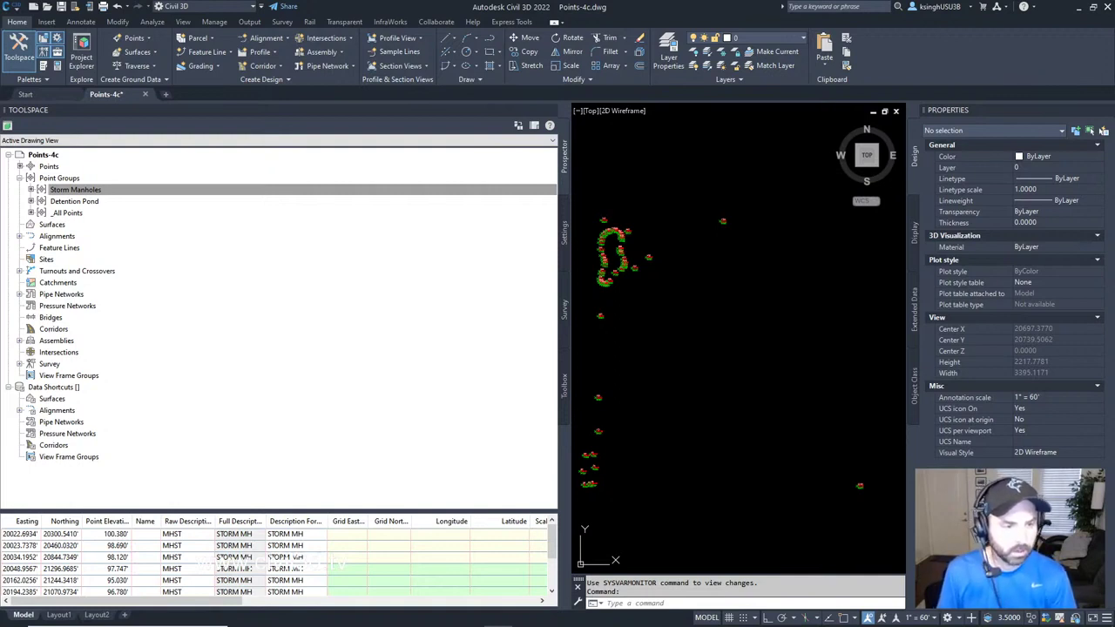
# Step: Restore the default table columns with Point Number first, then select point 307
pyautogui.hotkey('alt', 'Tab')
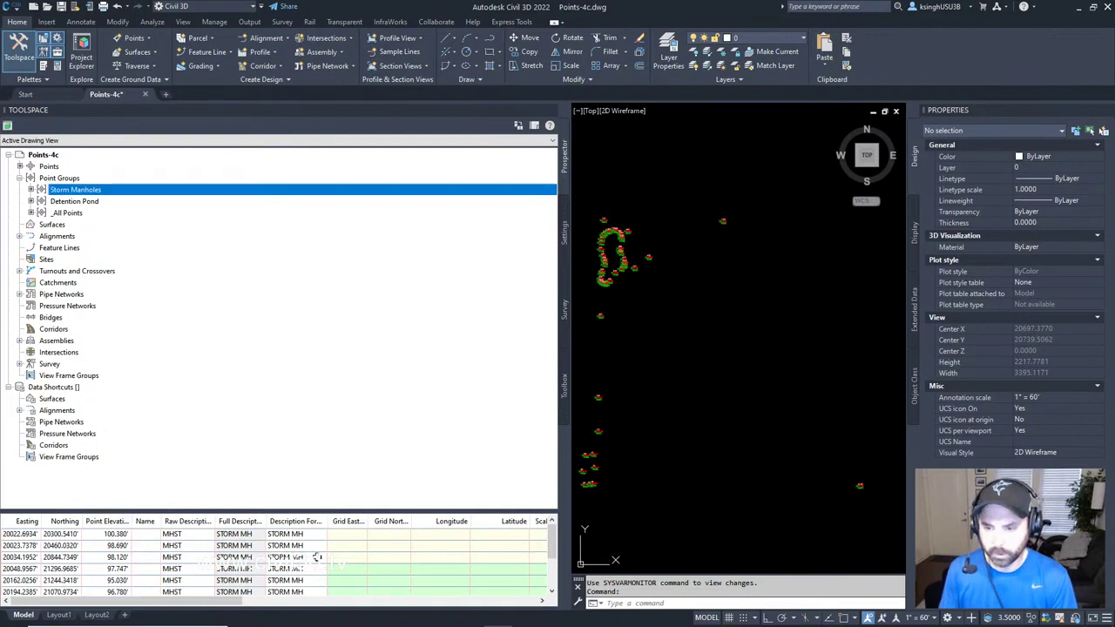
pyautogui.click(554, 544)
pyautogui.moveTo(554, 544)
pyautogui.mouseDown()
pyautogui.moveTo(556, 578)
pyautogui.moveTo(552, 542)
pyautogui.mouseUp()
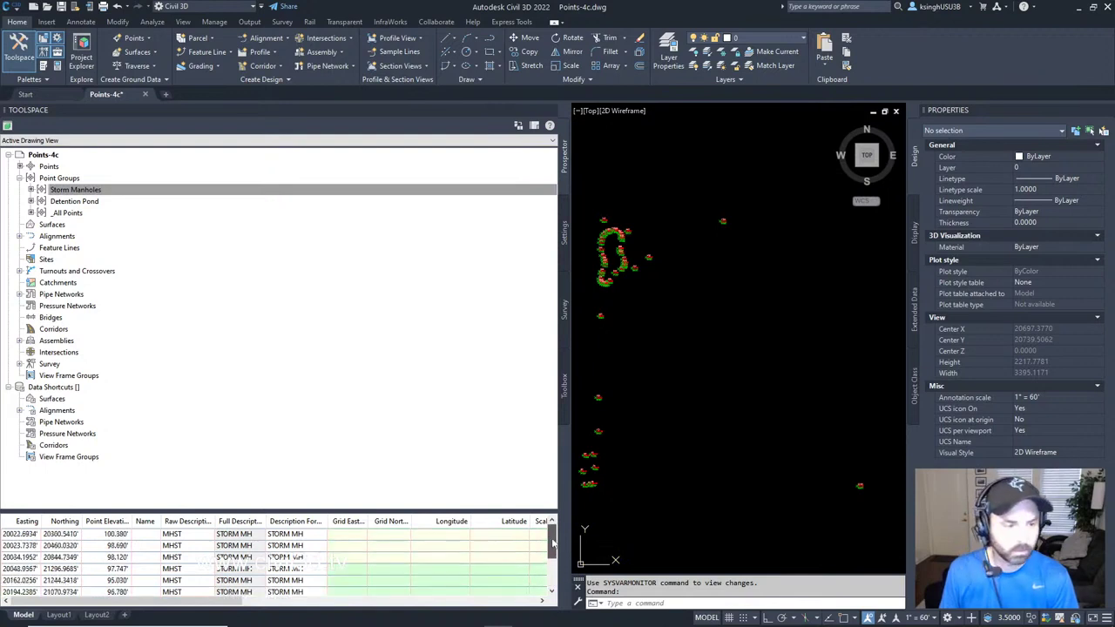
pyautogui.rightClick(20, 523)
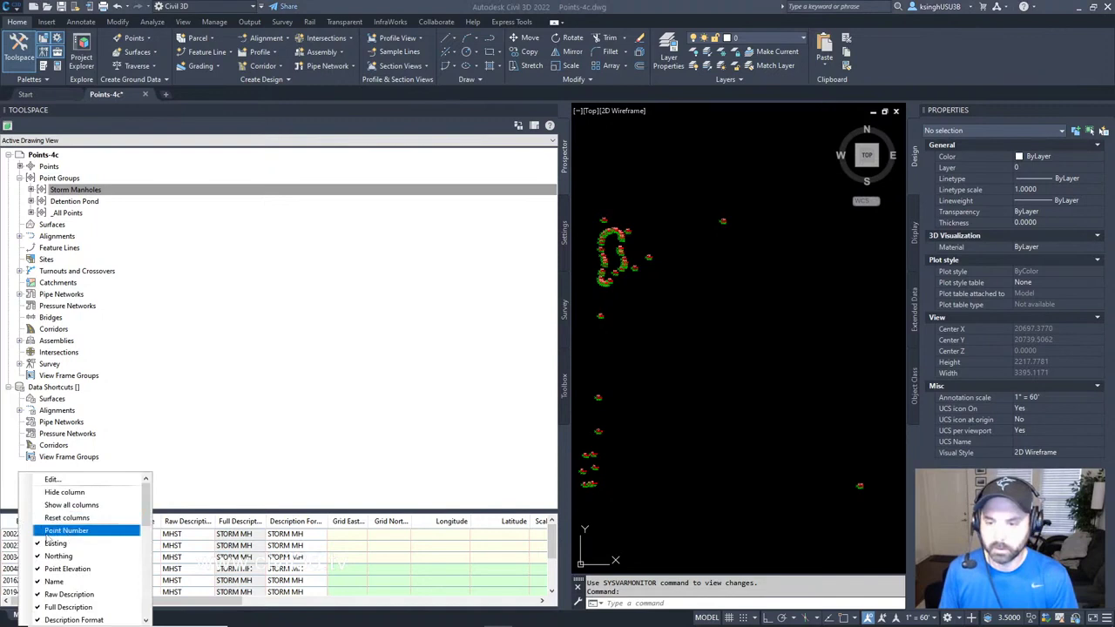
pyautogui.click(39, 531)
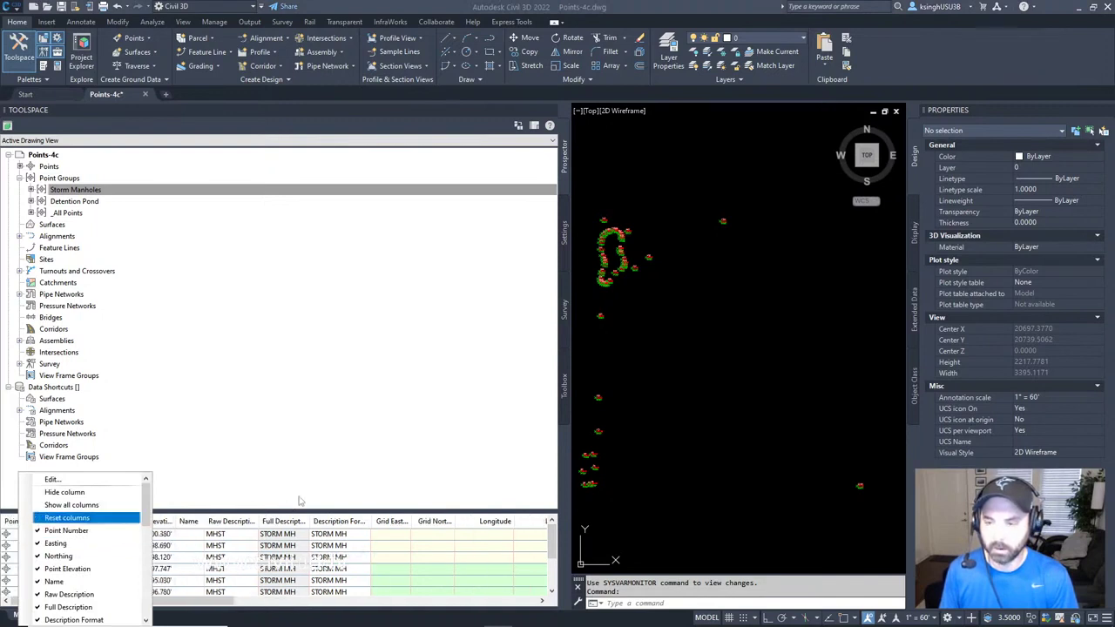
pyautogui.click(313, 474)
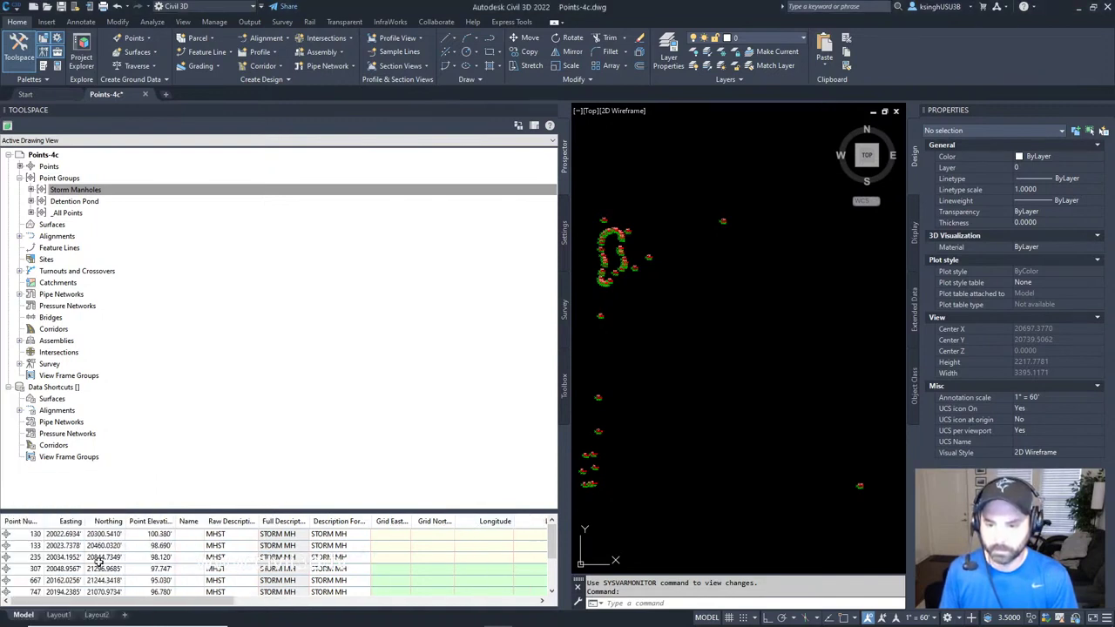
pyautogui.click(35, 570)
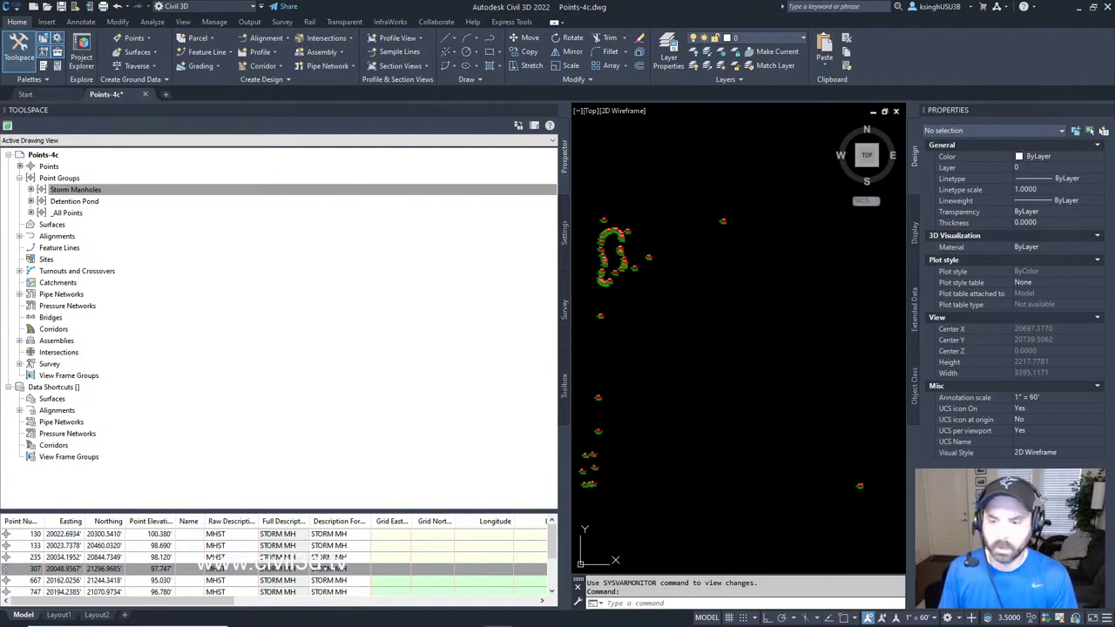
# Step: Widen the Point Label Style column and move it beside Description Format, showing Standard for every manhole
pyautogui.rightClick(21, 523)
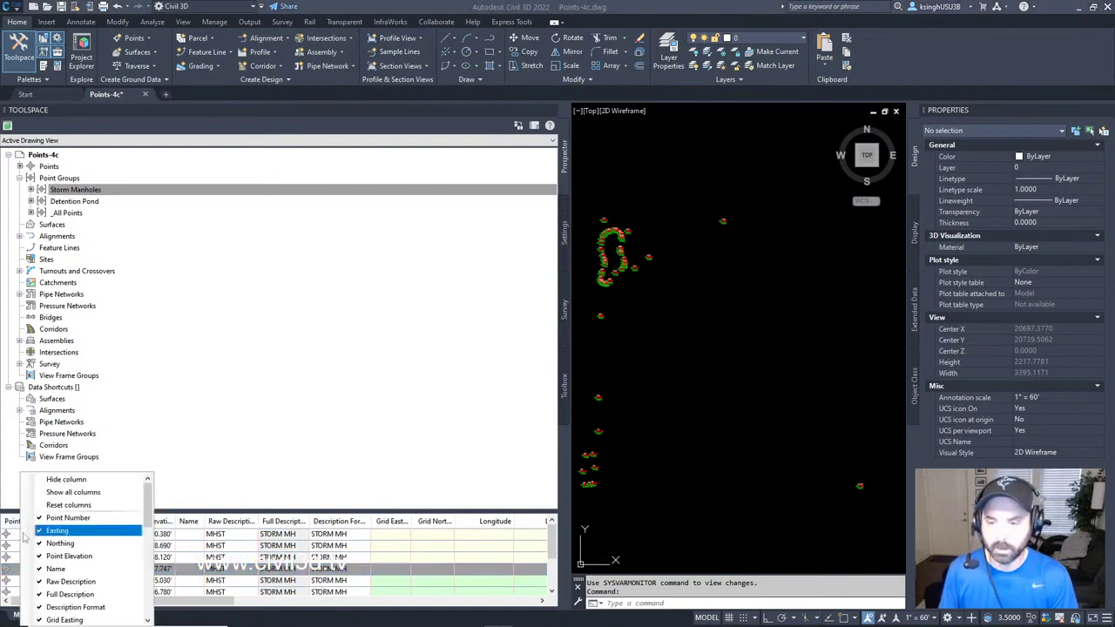
pyautogui.scroll(-6, 102, 534)
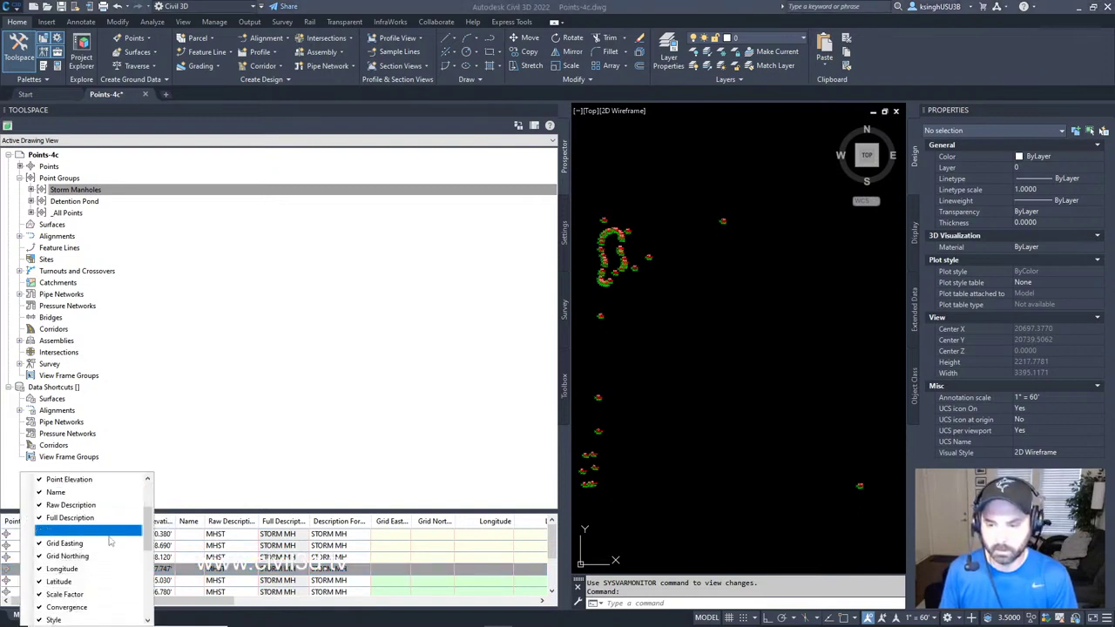
pyautogui.scroll(-2, 104, 536)
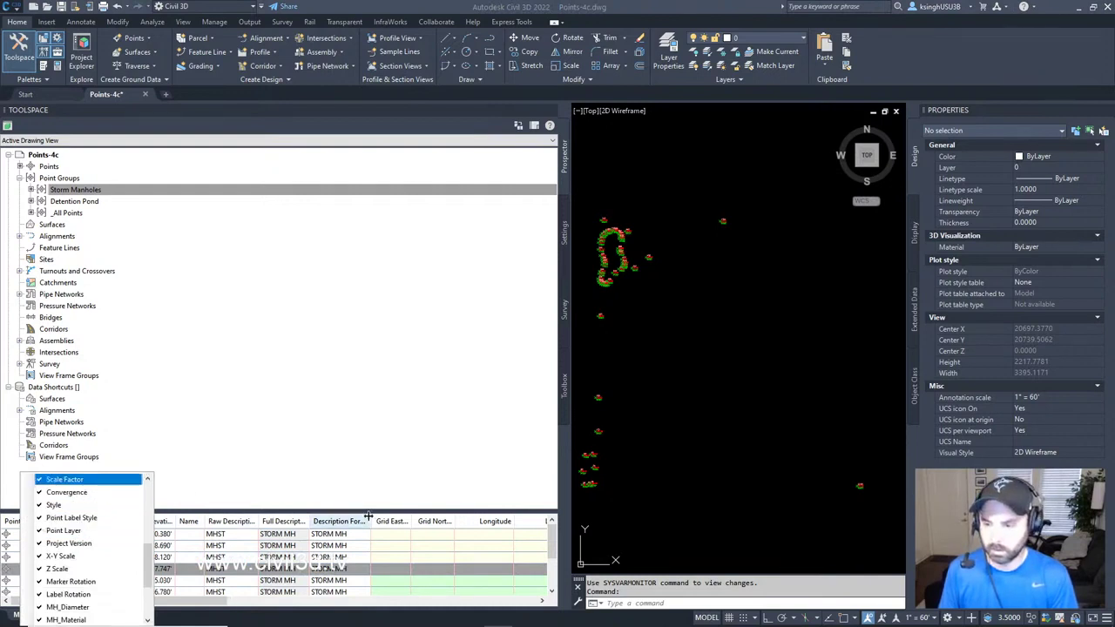
pyautogui.click(552, 546)
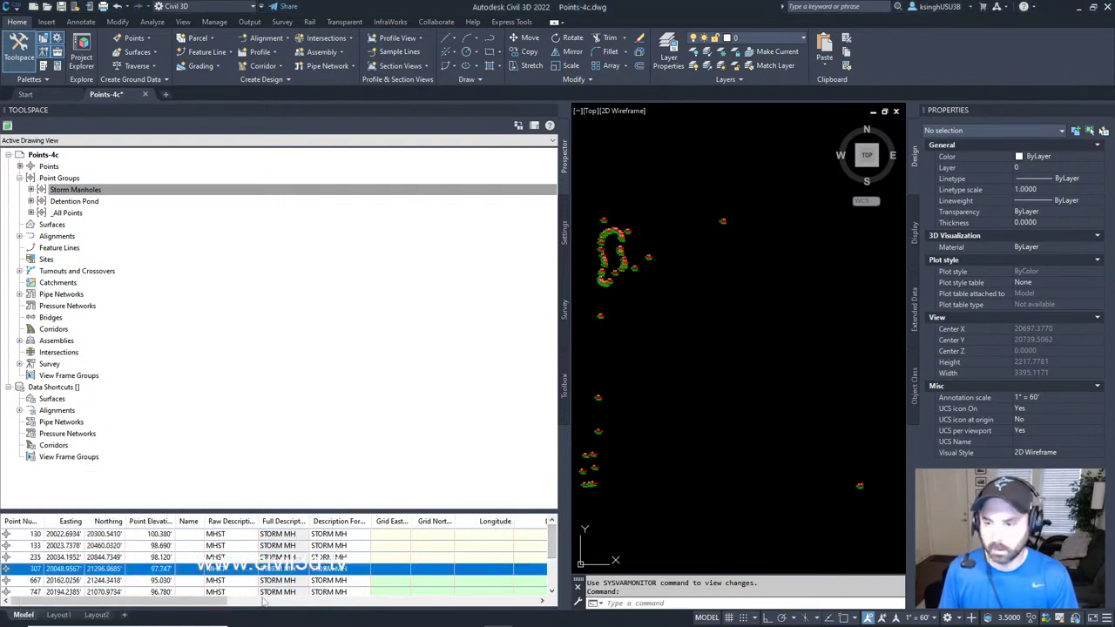
pyautogui.moveTo(223, 609); pyautogui.dragTo(324, 609)
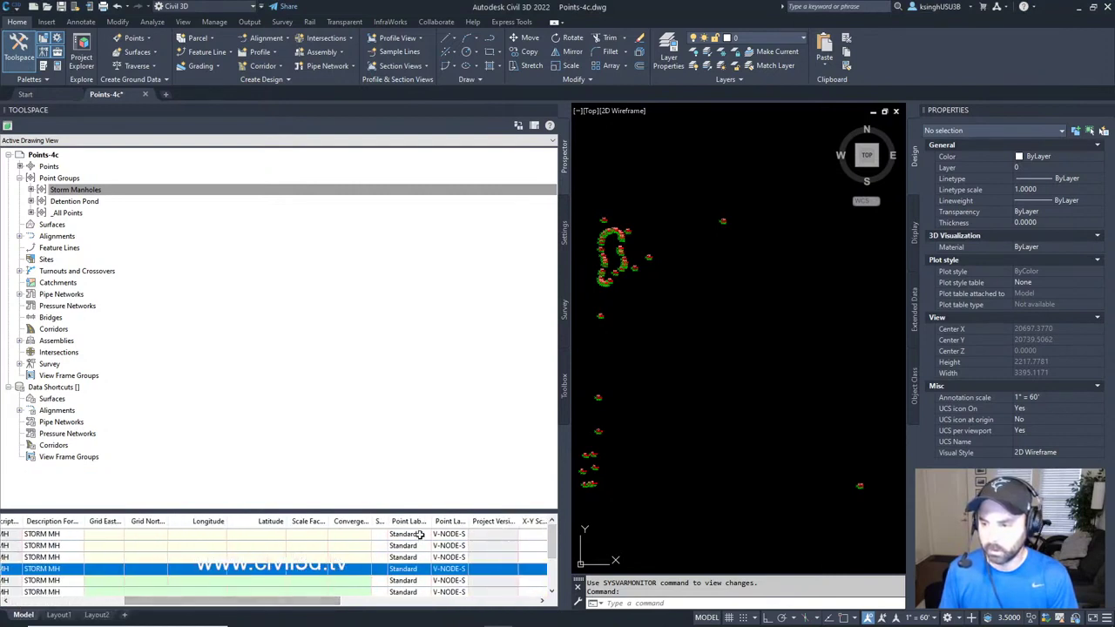
pyautogui.moveTo(432, 521); pyautogui.dragTo(499, 515)
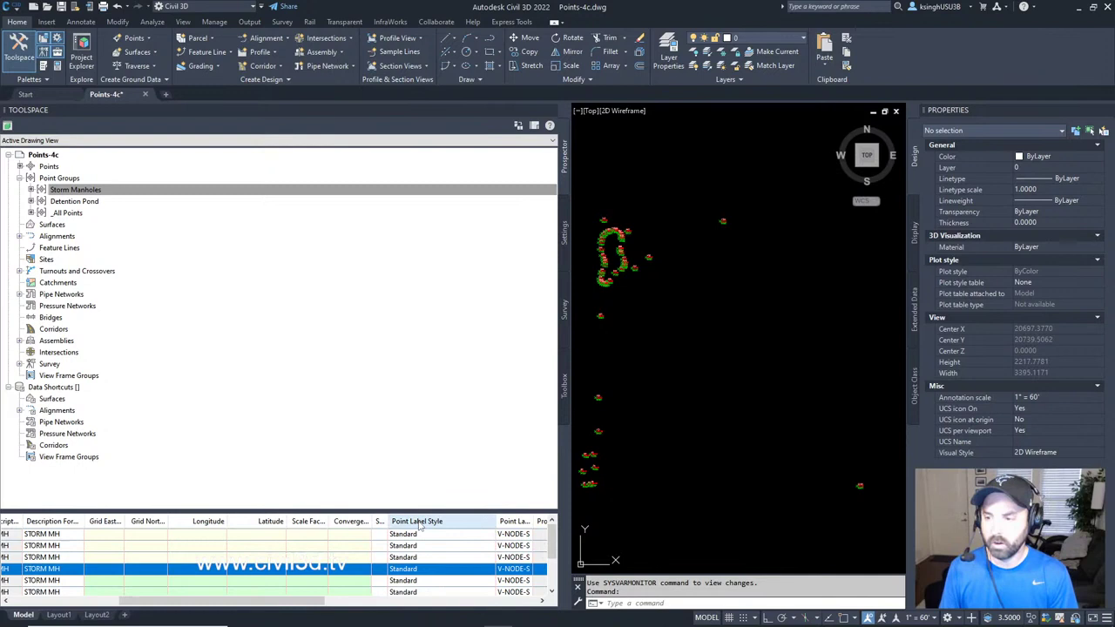
pyautogui.moveTo(421, 523); pyautogui.dragTo(87, 528)
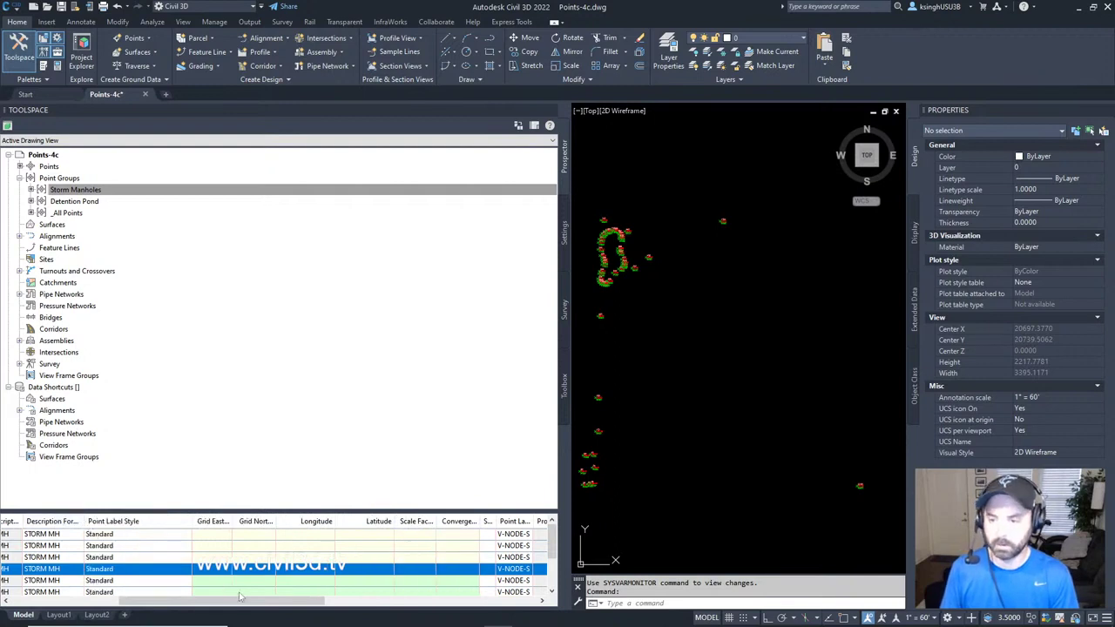
pyautogui.moveTo(232, 610); pyautogui.dragTo(74, 617)
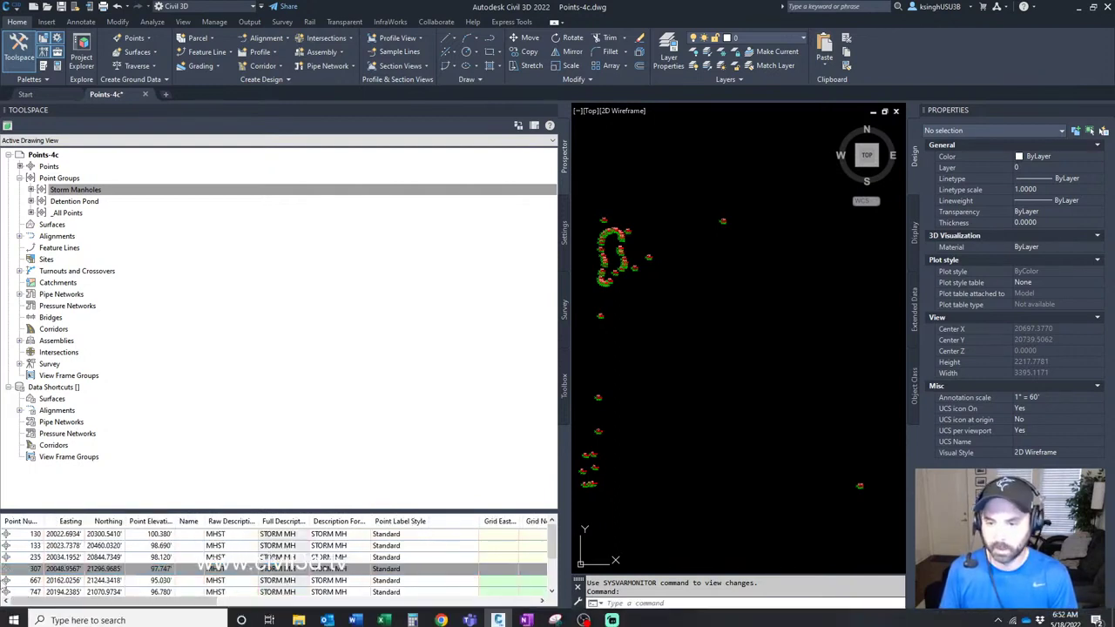
# Step: Change point 307's Point Label Style from Standard to Manhole UDP
pyautogui.doubleClick(395, 569)
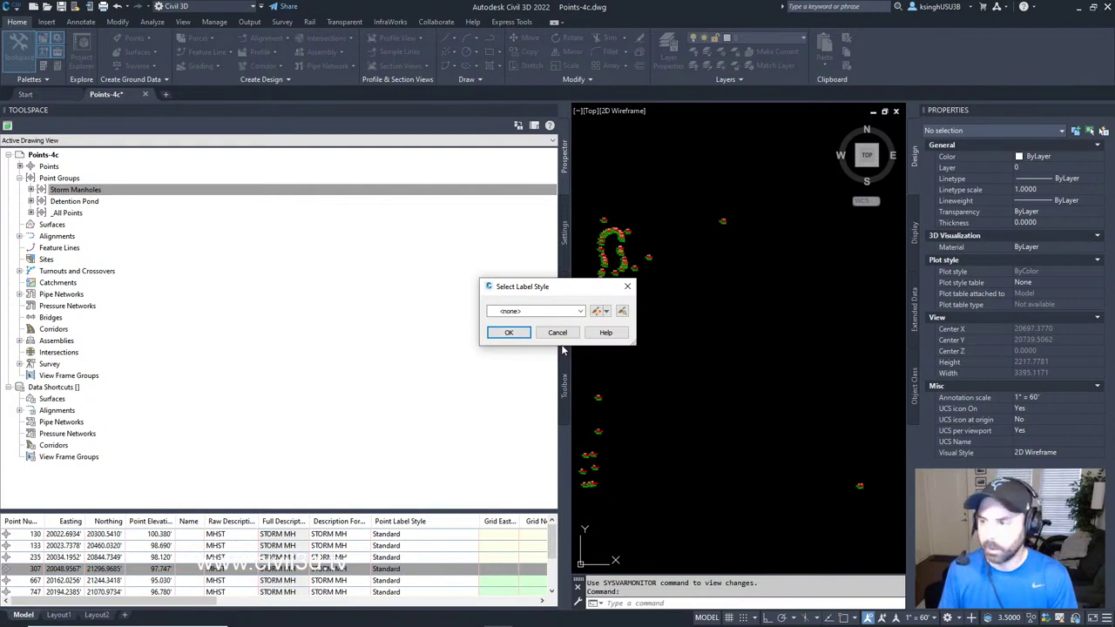
pyautogui.click(580, 312)
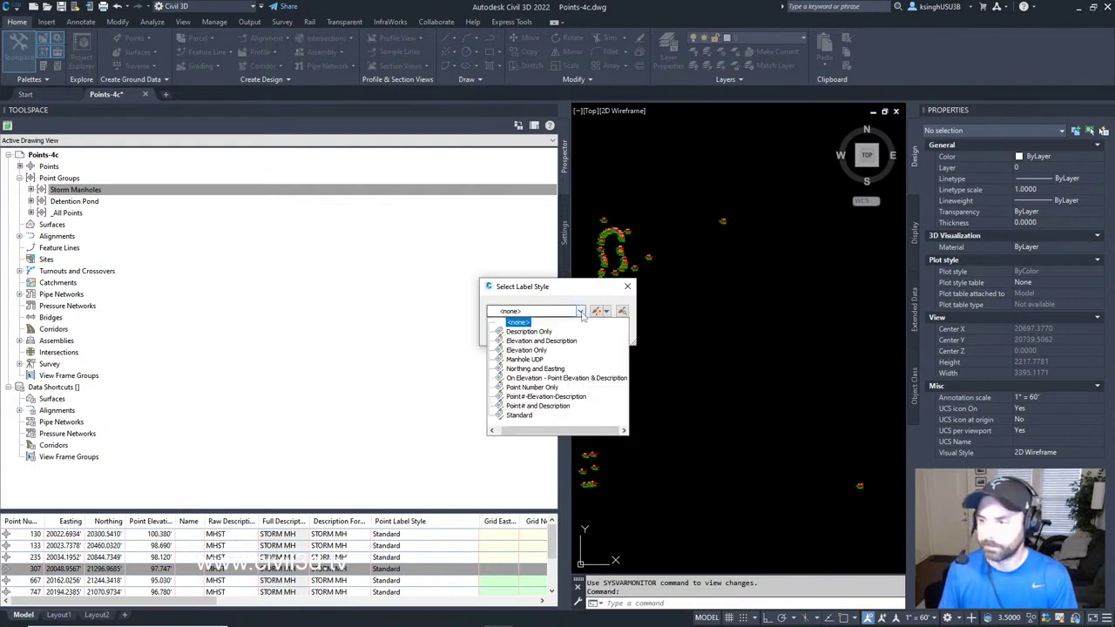
pyautogui.click(525, 359)
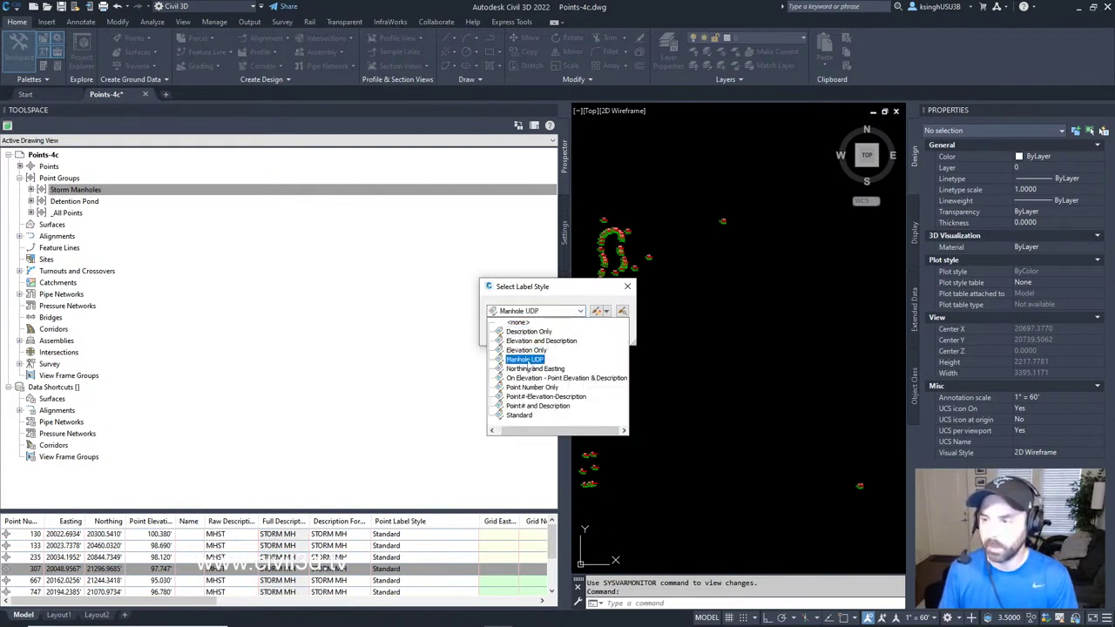
pyautogui.click(527, 360)
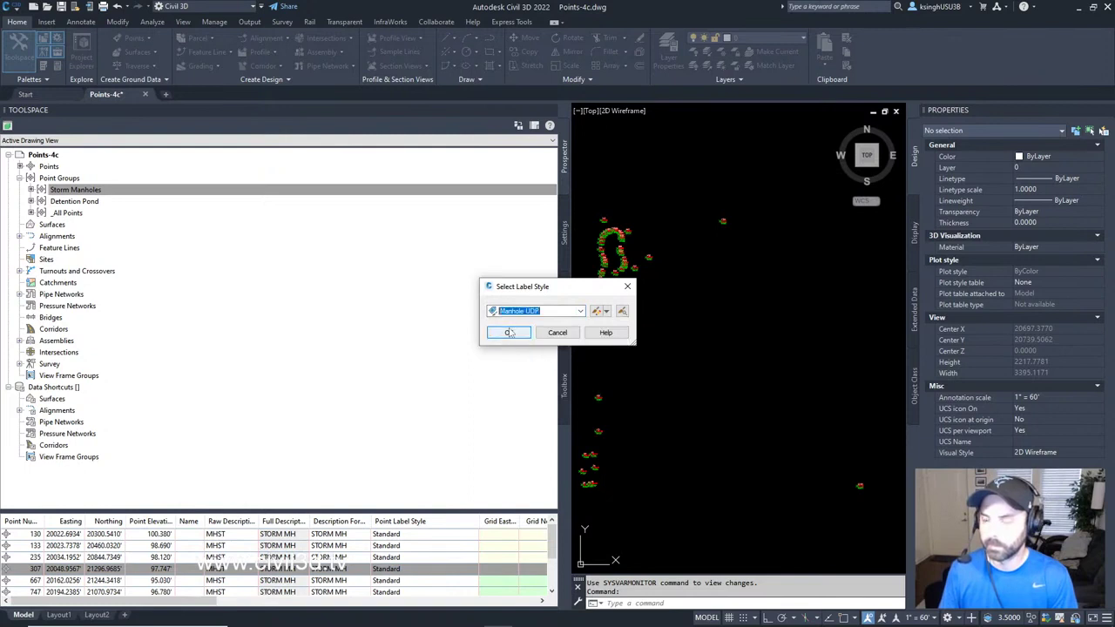
pyautogui.click(509, 333)
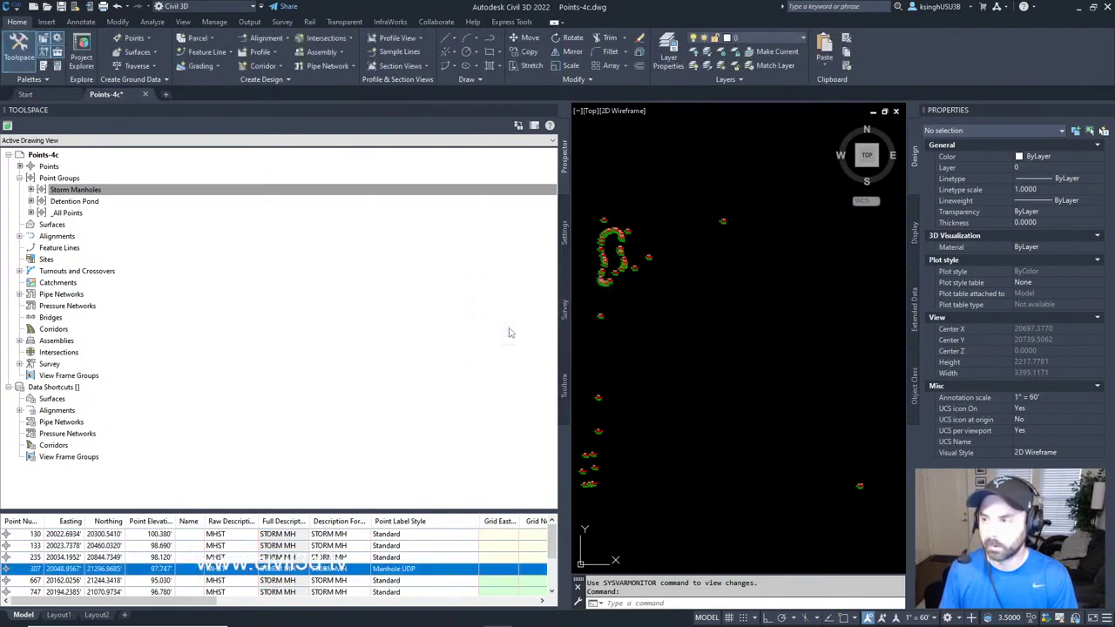
# Step: Zoom the drawing to point 307 and check its MH_ property columns in the table
pyautogui.click(24, 568)
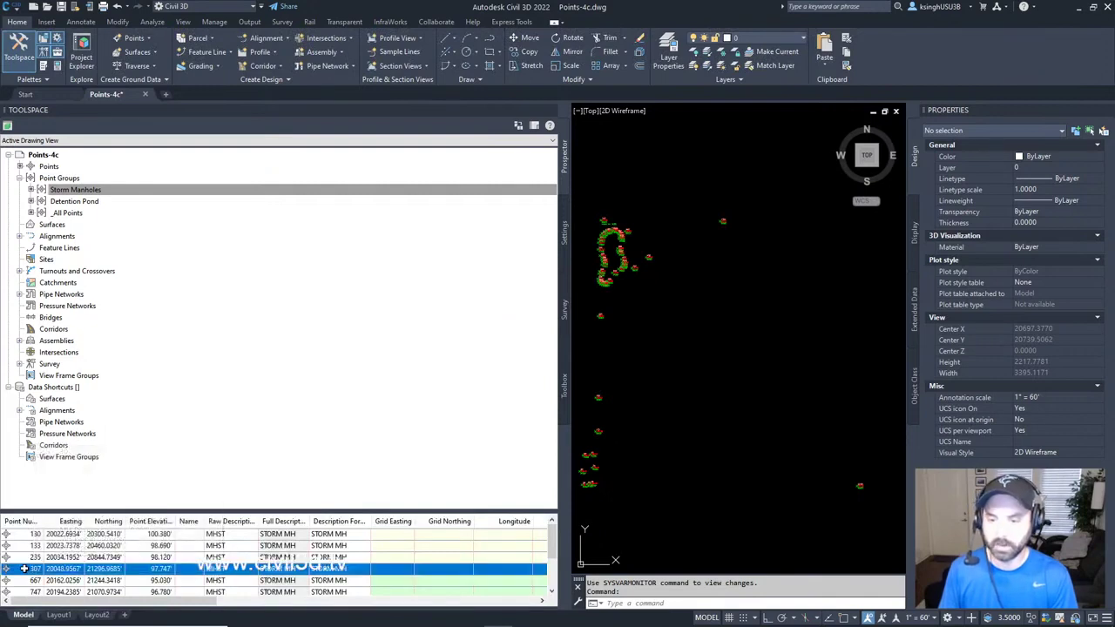
pyautogui.rightClick(25, 569)
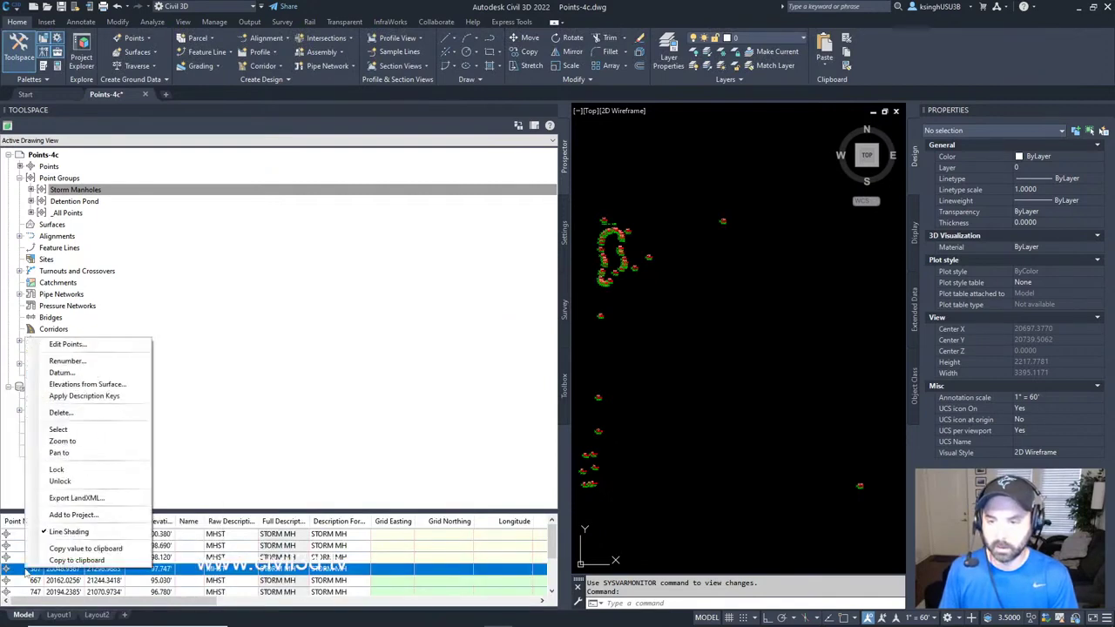
pyautogui.click(88, 443)
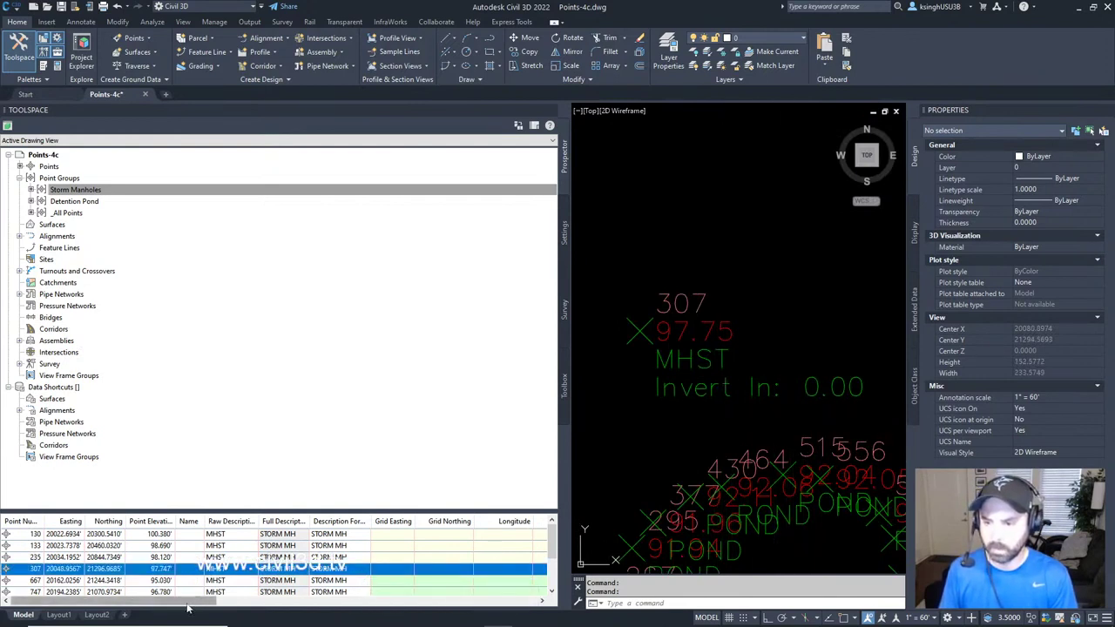
pyautogui.moveTo(187, 607); pyautogui.dragTo(533, 601)
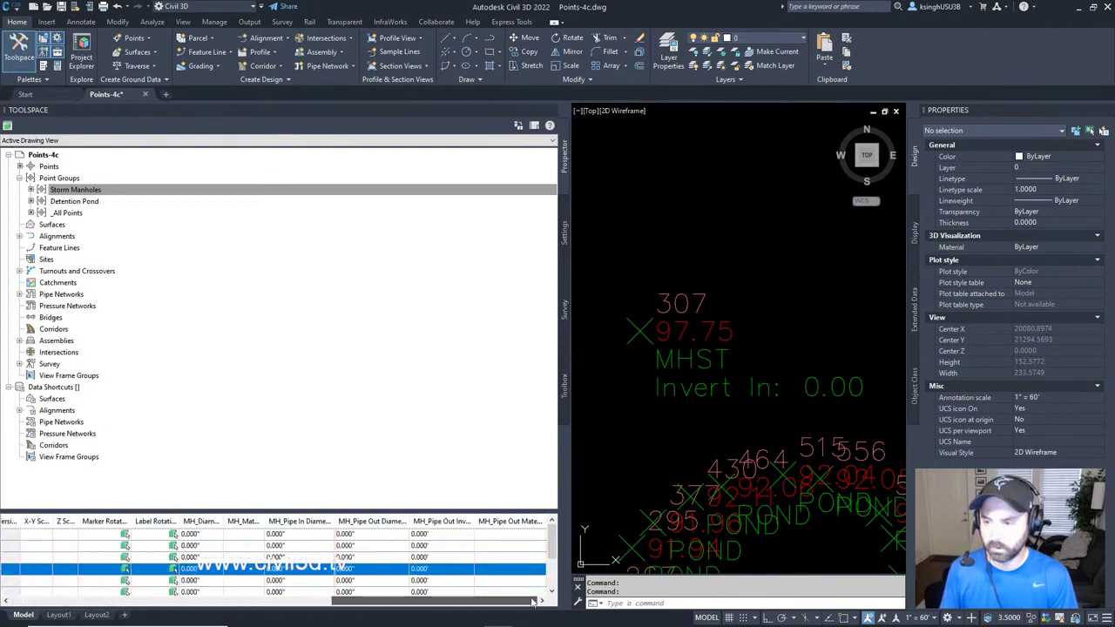
pyautogui.moveTo(429, 607); pyautogui.dragTo(52, 615)
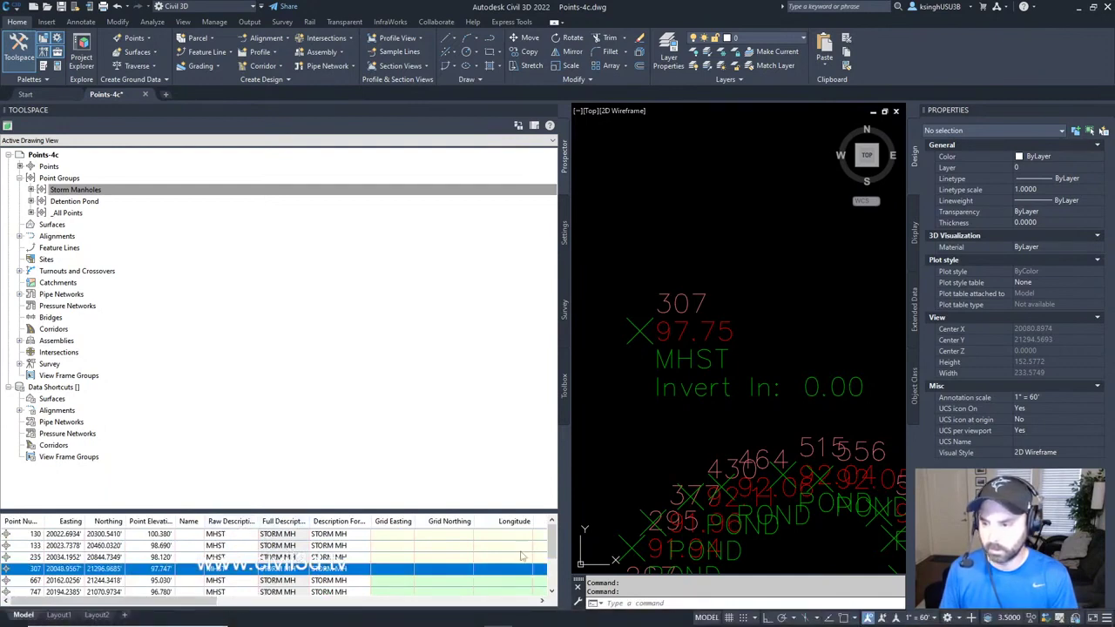
# Step: Hide the Grid Easting, Grid Northing, Longitude, Latitude, Scale Factor and Convergence columns, keeping Style shown
pyautogui.click(542, 603)
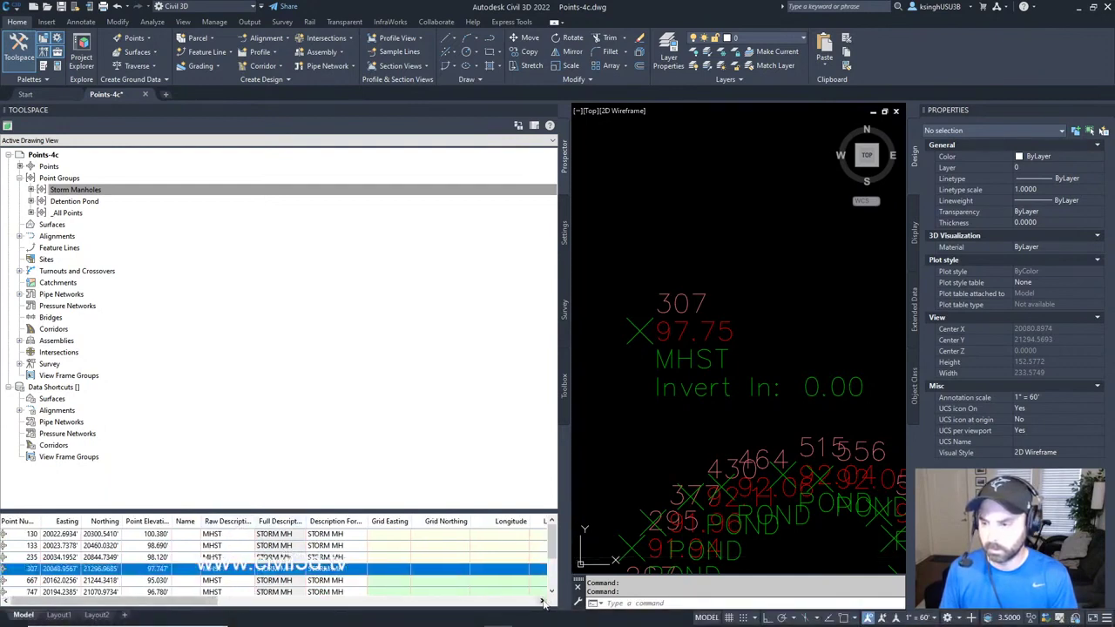
pyautogui.click(542, 603)
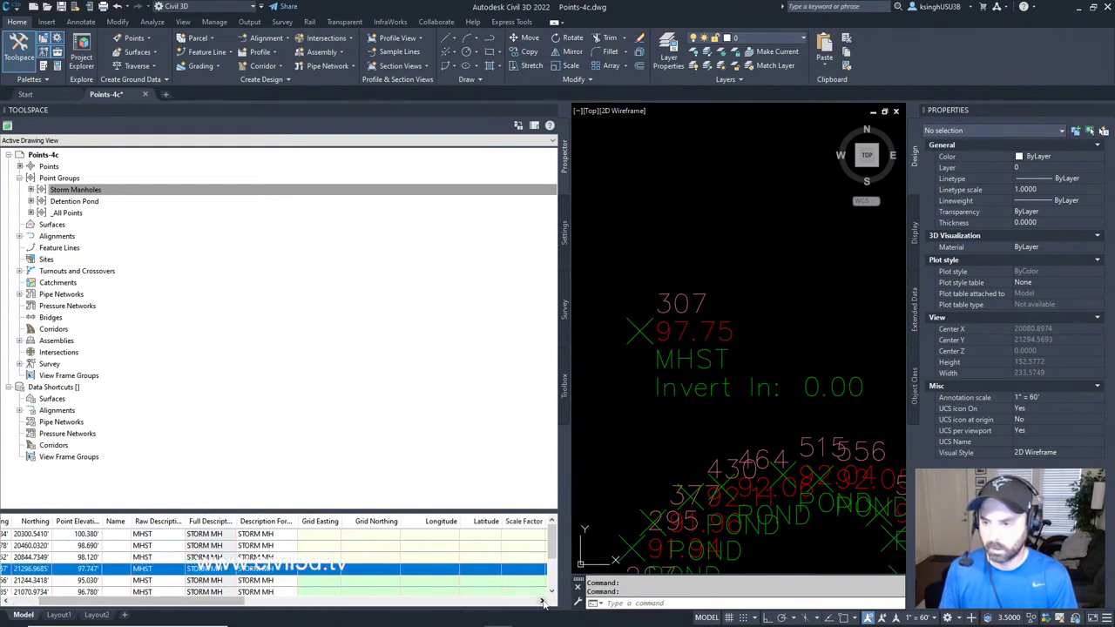
pyautogui.moveTo(225, 605); pyautogui.dragTo(271, 603)
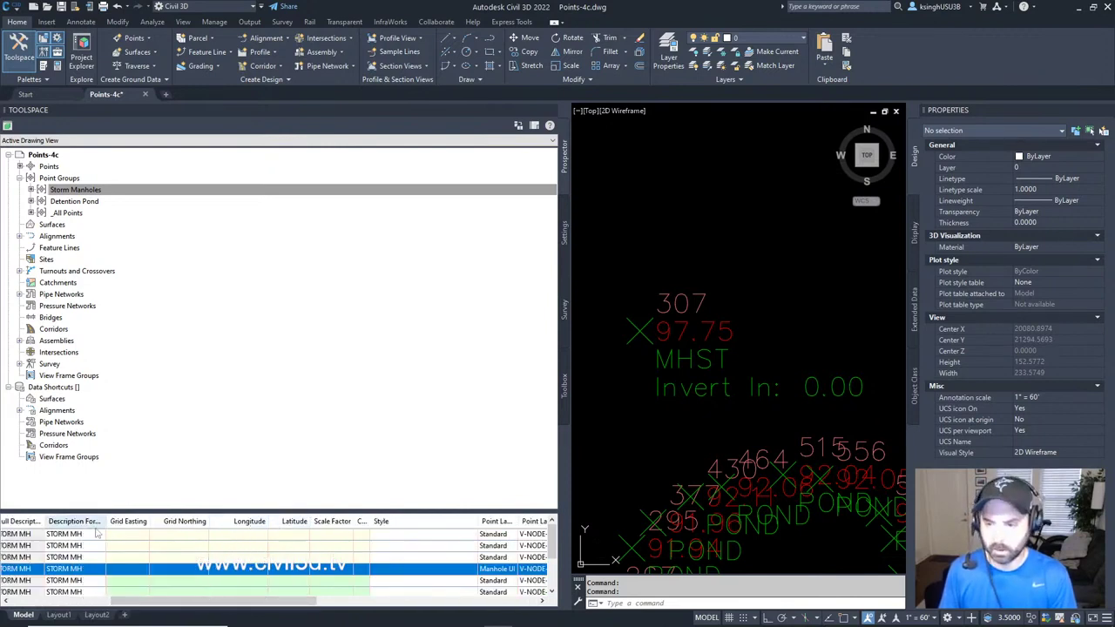
pyautogui.rightClick(128, 522)
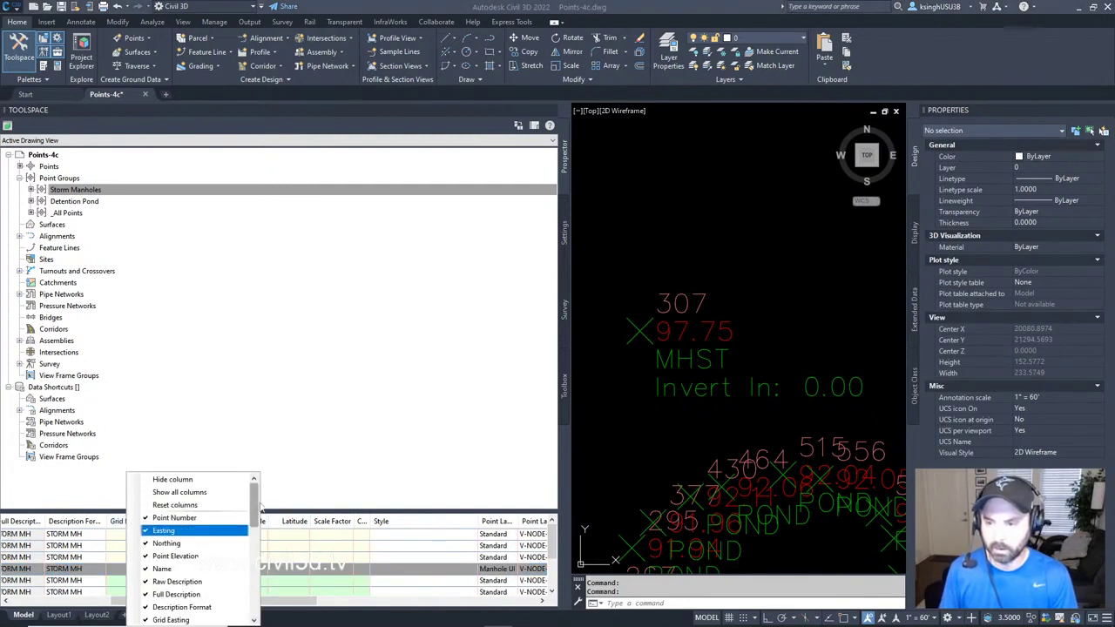
pyautogui.moveTo(255, 510); pyautogui.dragTo(255, 523)
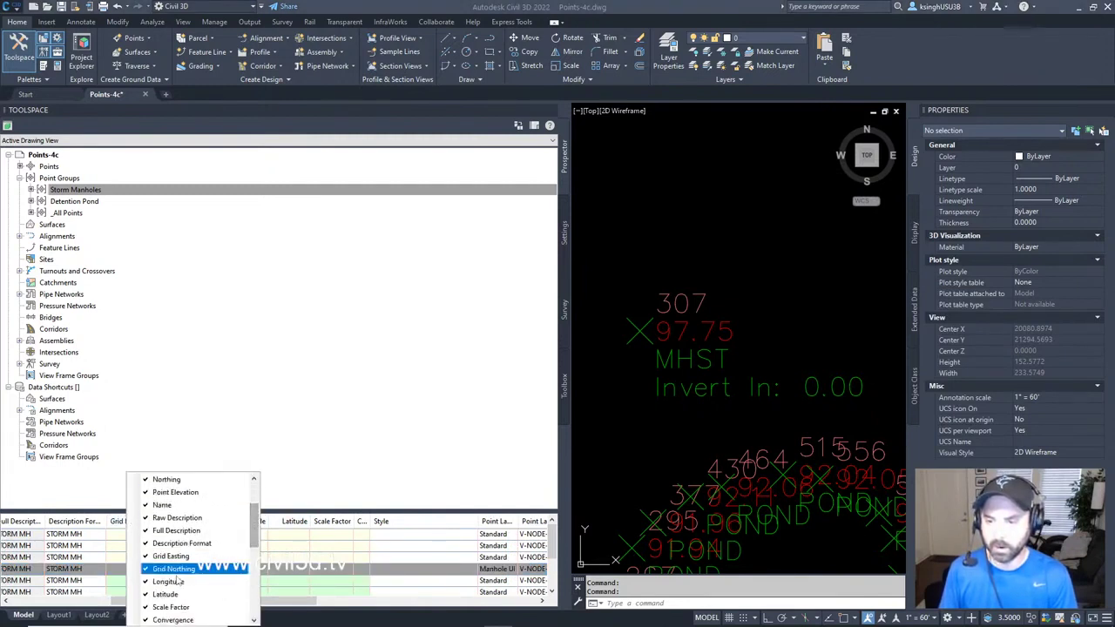
pyautogui.click(150, 559)
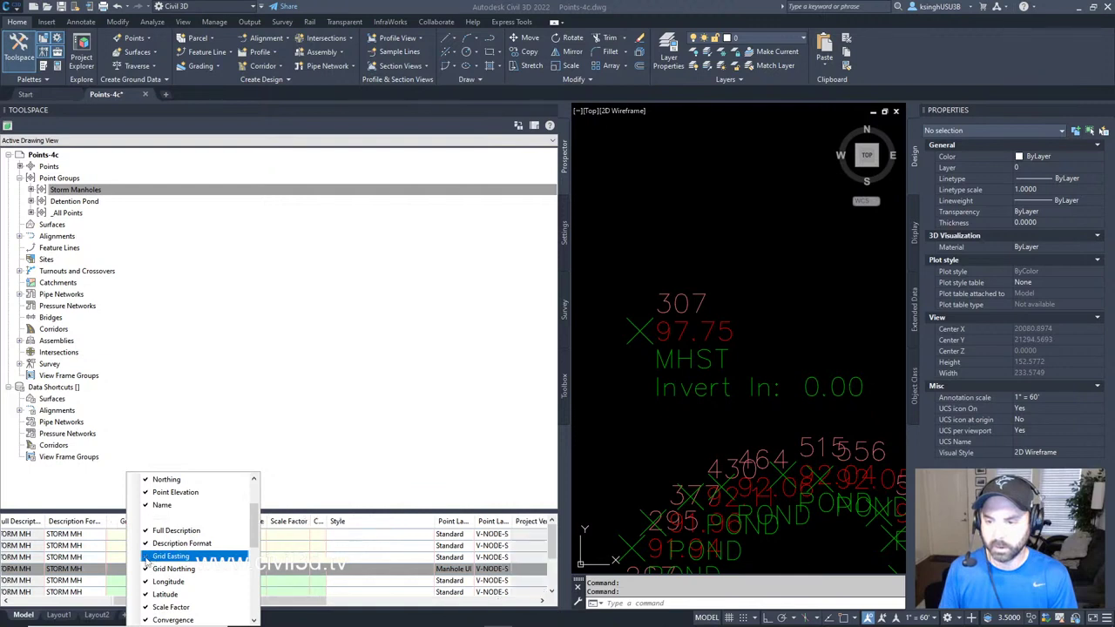
pyautogui.click(147, 571)
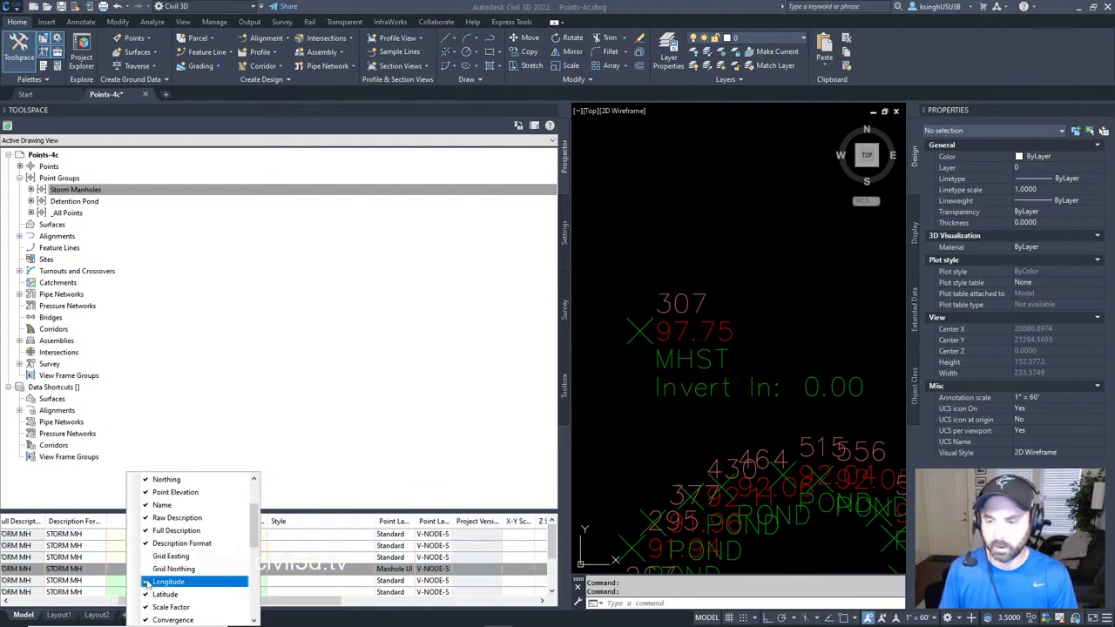
pyautogui.click(147, 582)
pyautogui.click(147, 594)
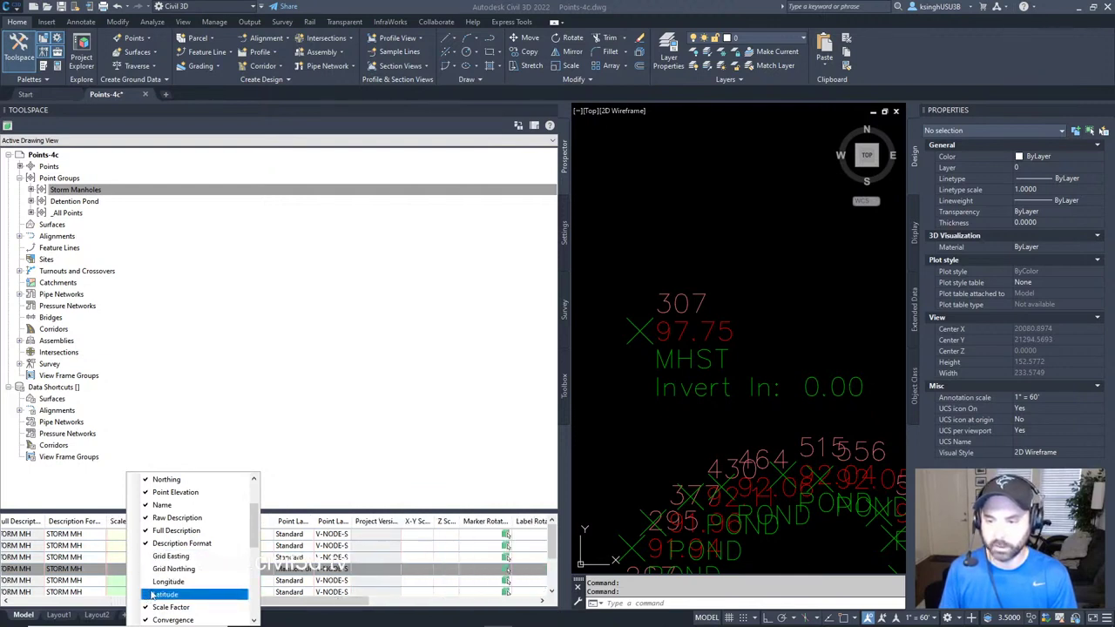
pyautogui.click(147, 607)
pyautogui.scroll(-4, 179, 540)
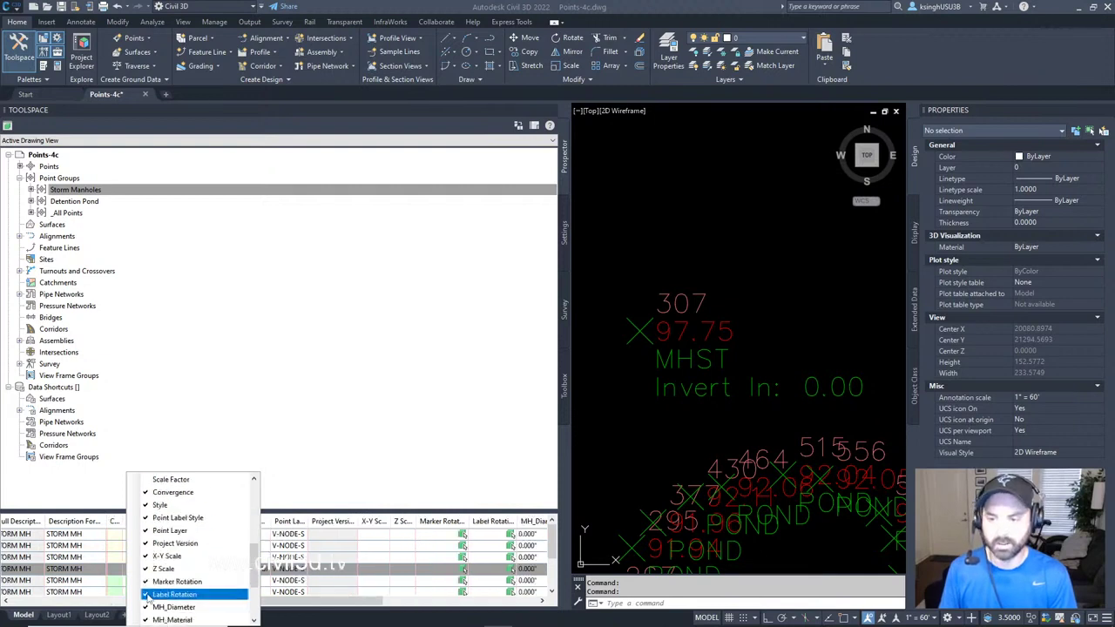
pyautogui.click(147, 493)
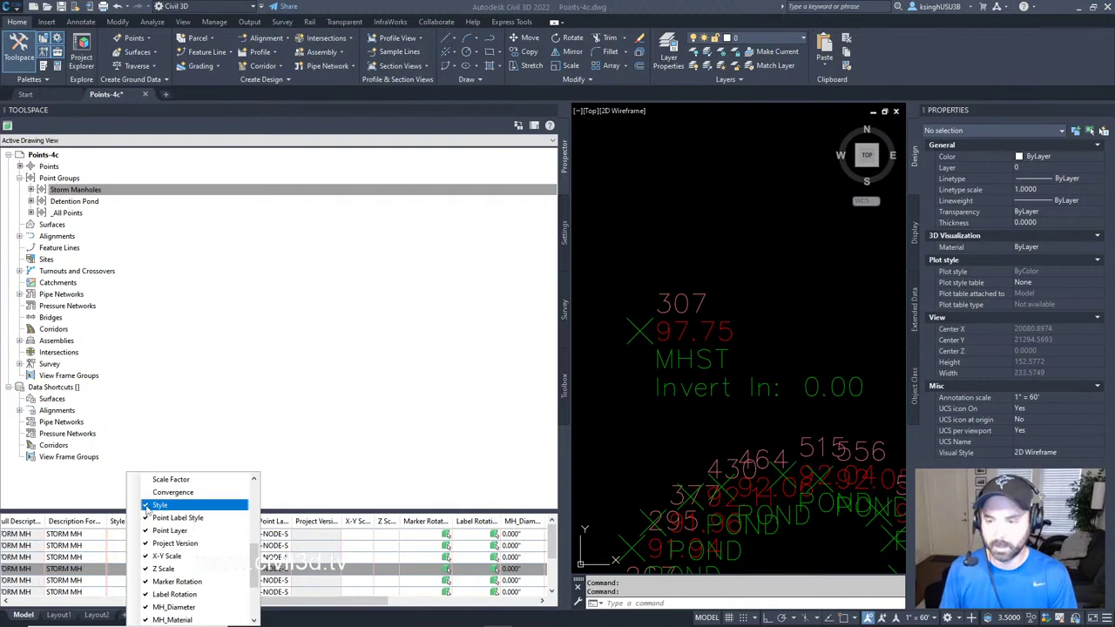
pyautogui.click(491, 486)
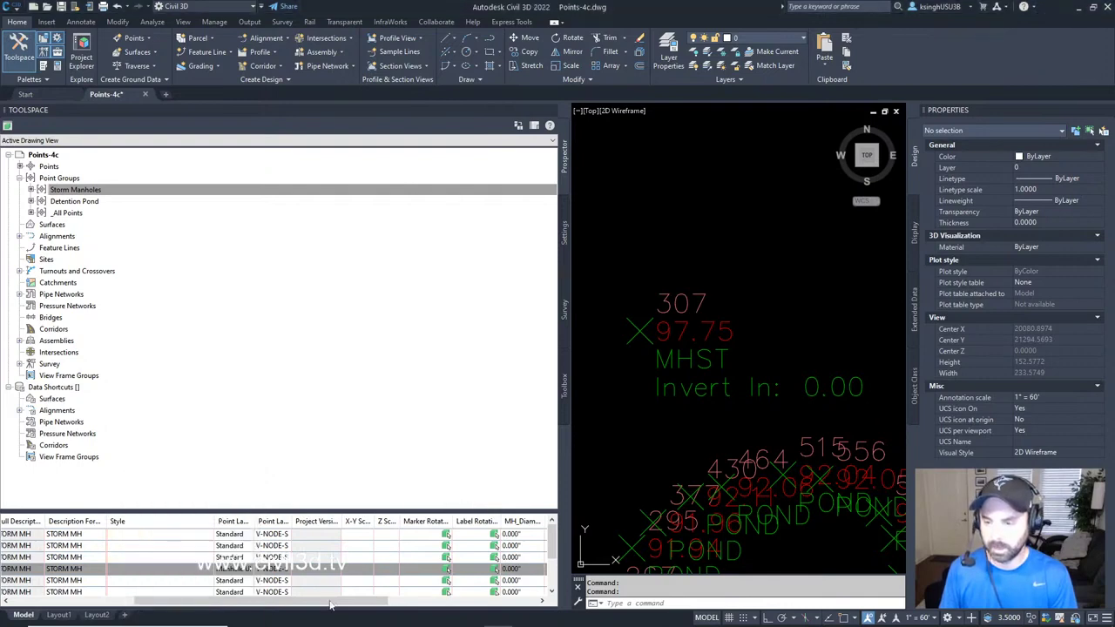
pyautogui.moveTo(332, 605); pyautogui.dragTo(168, 620)
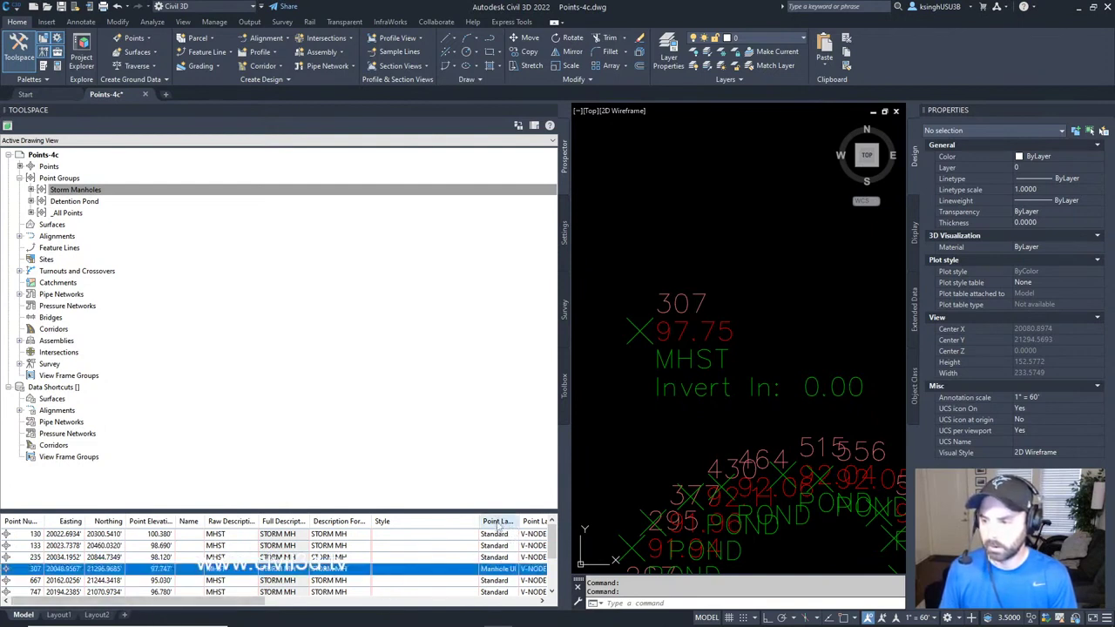
# Step: Move Point Label Style beside Description Format and revert point 307 to the Standard label style
pyautogui.moveTo(499, 523); pyautogui.dragTo(471, 523)
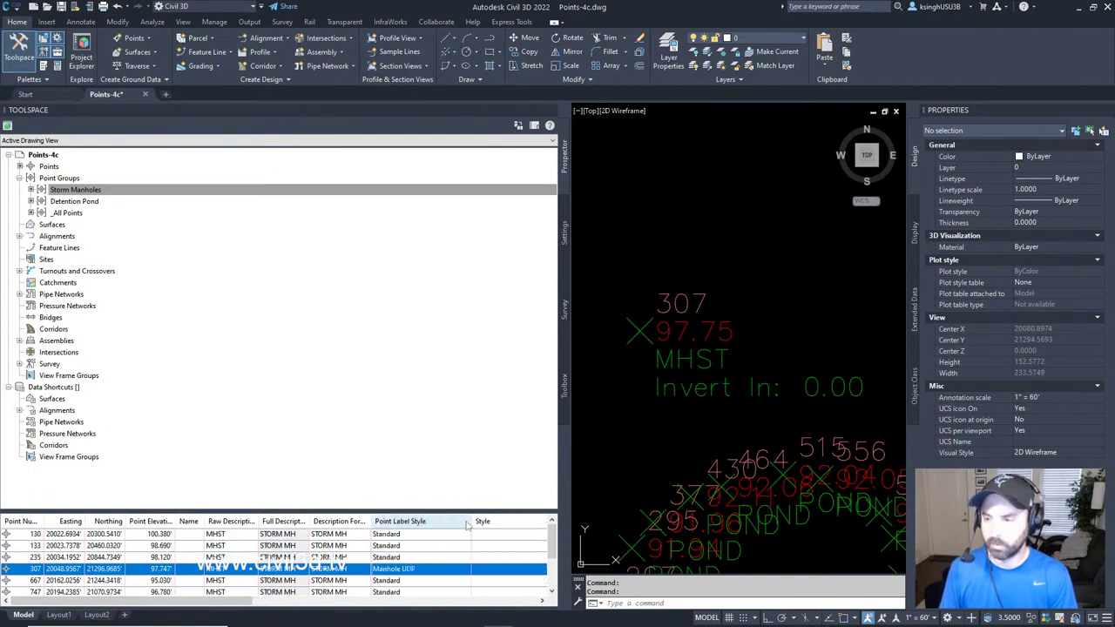
pyautogui.click(406, 569)
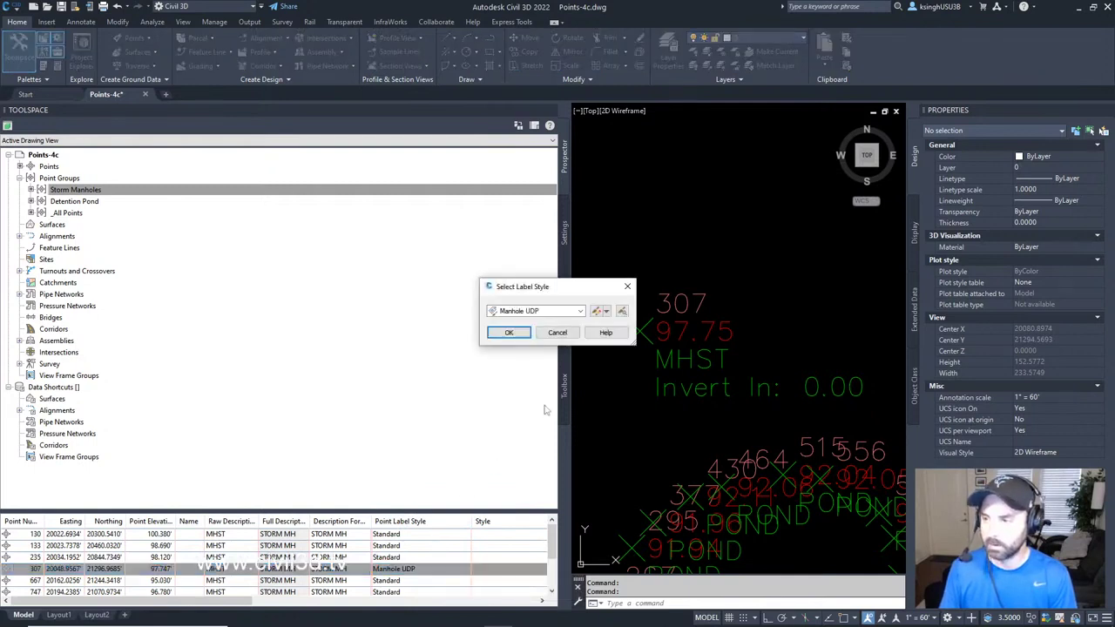
pyautogui.click(580, 311)
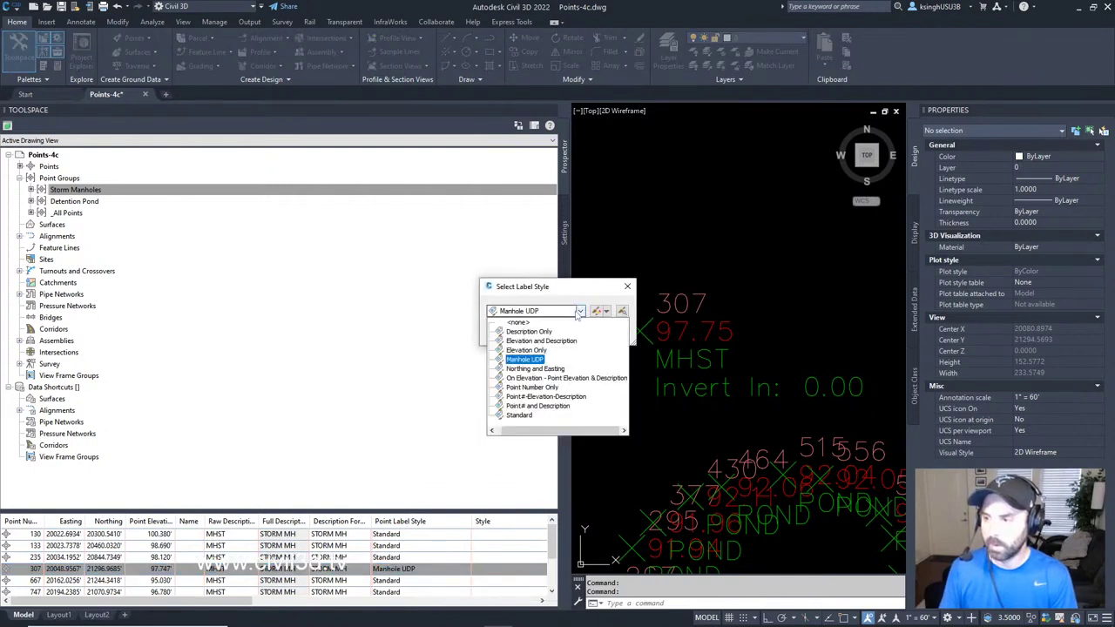
pyautogui.click(520, 415)
pyautogui.click(509, 332)
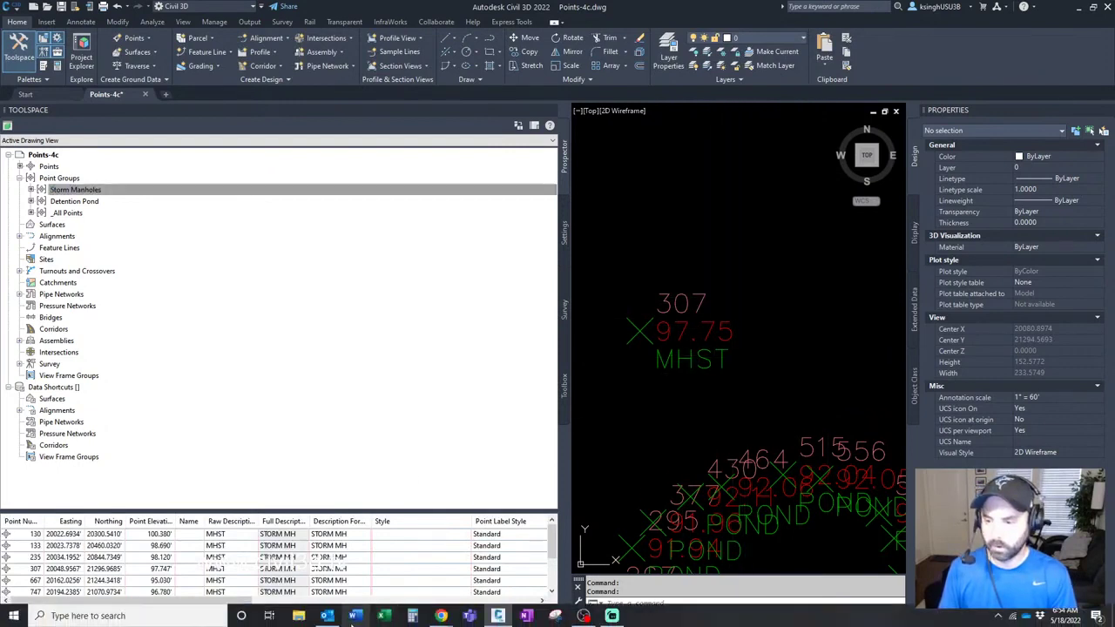
# Step: In the Storm Manholes group, set point 307's label style back to Manhole UDP
pyautogui.click(77, 578)
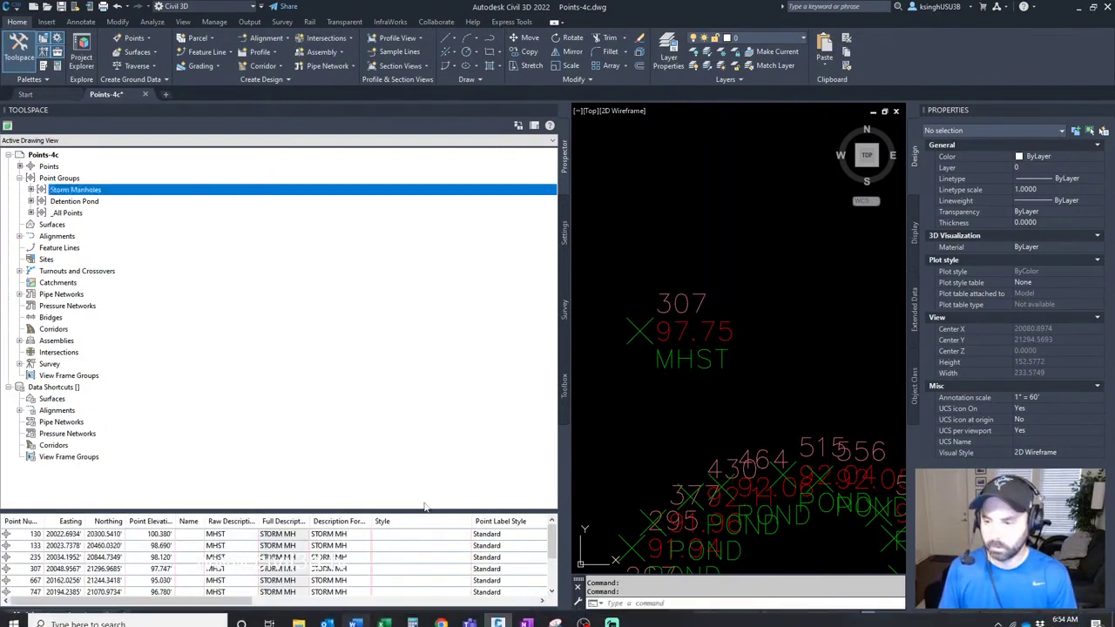
pyautogui.click(34, 569)
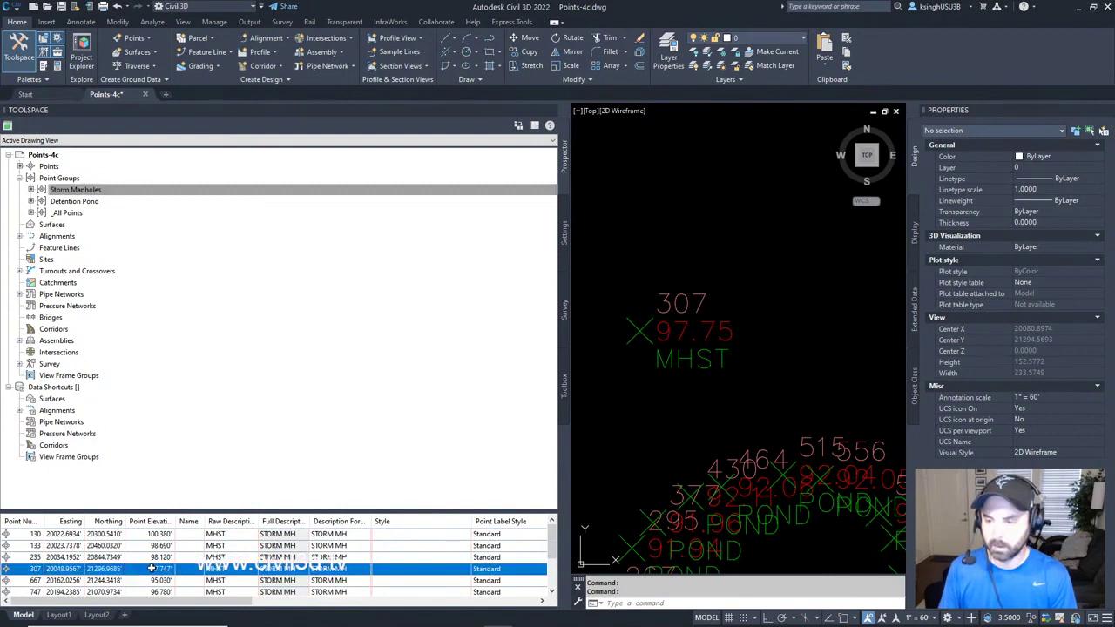
pyautogui.doubleClick(490, 569)
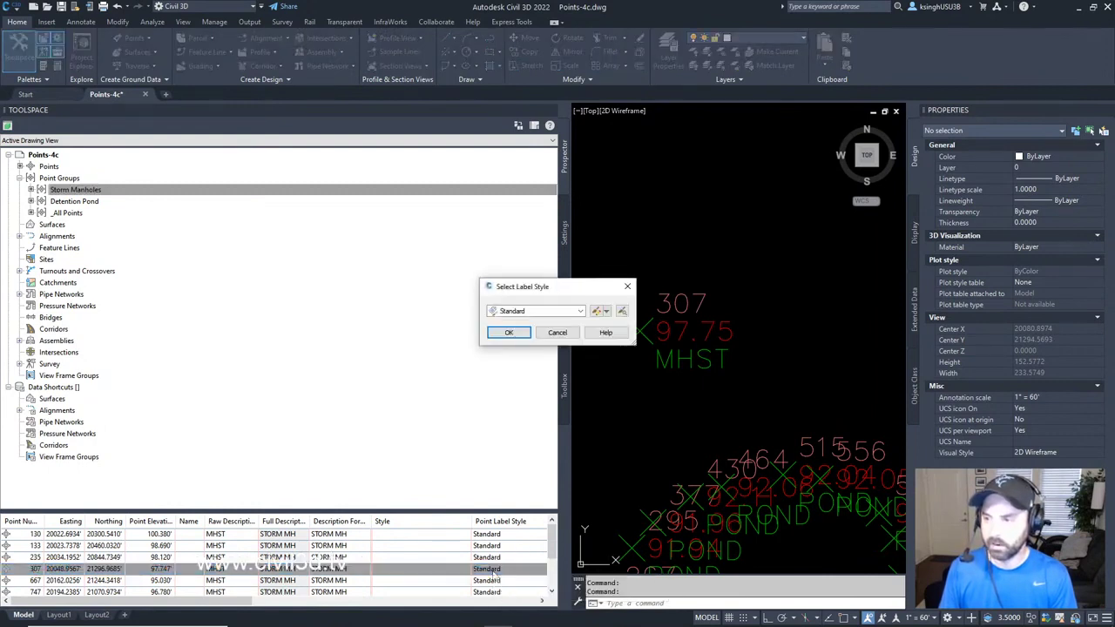
pyautogui.click(579, 312)
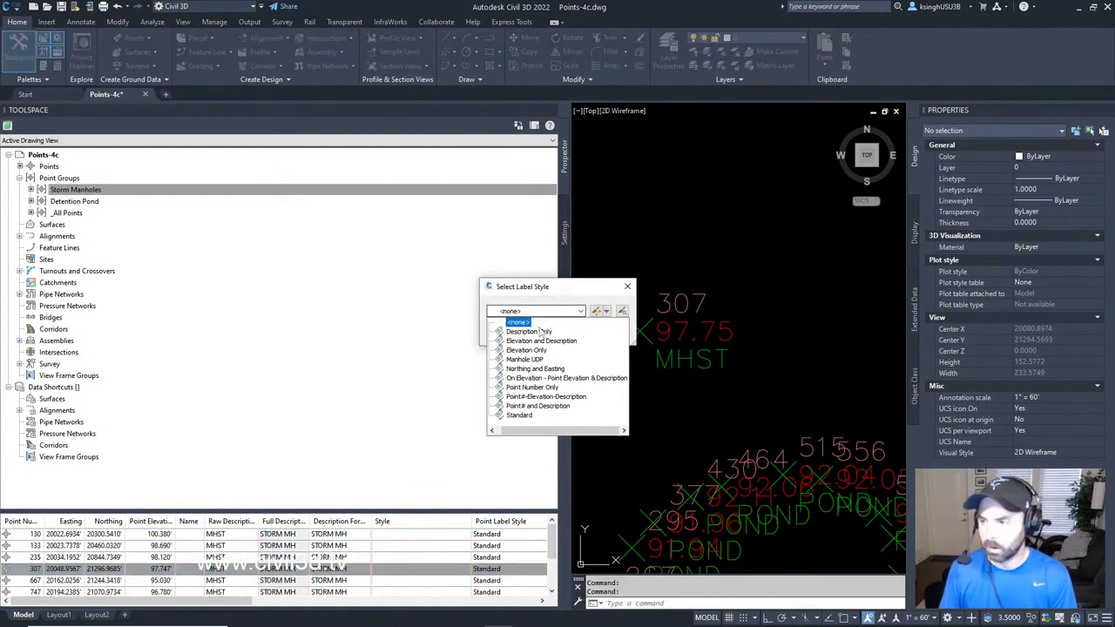
pyautogui.click(526, 359)
pyautogui.click(525, 359)
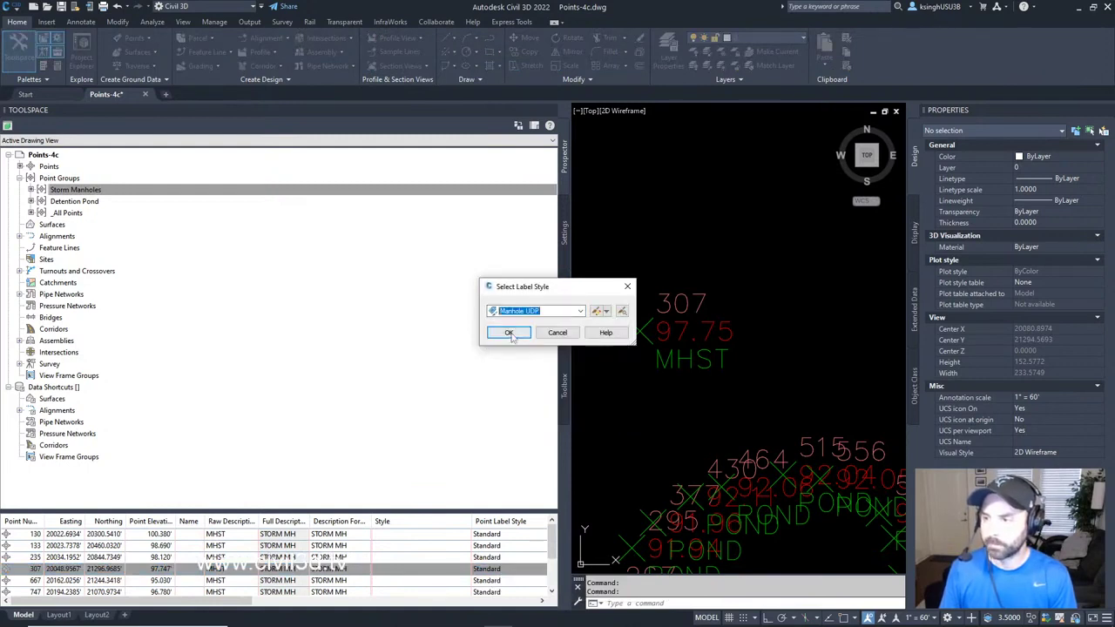
pyautogui.click(508, 333)
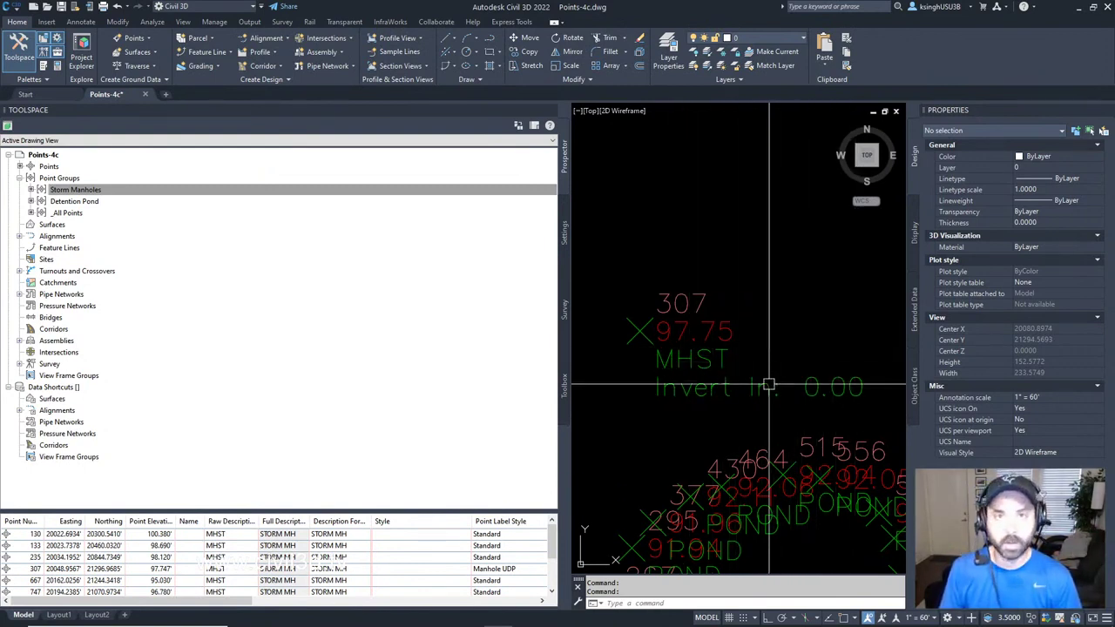
pyautogui.moveTo(811, 398)
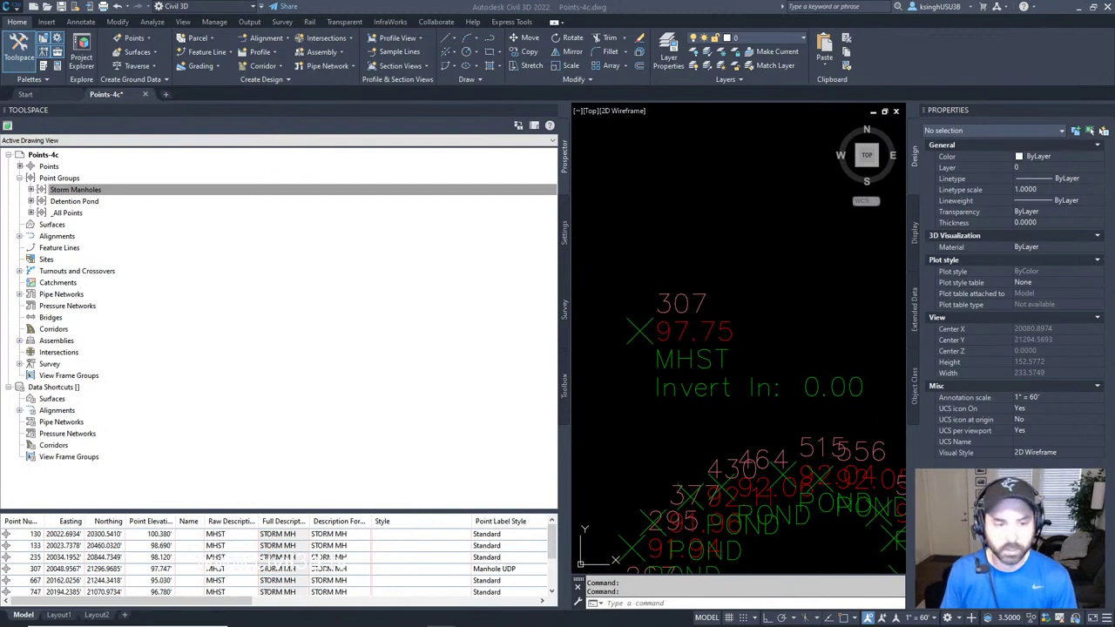
# Step: Apply the Manhole UDP label style to point 667
pyautogui.click(26, 581)
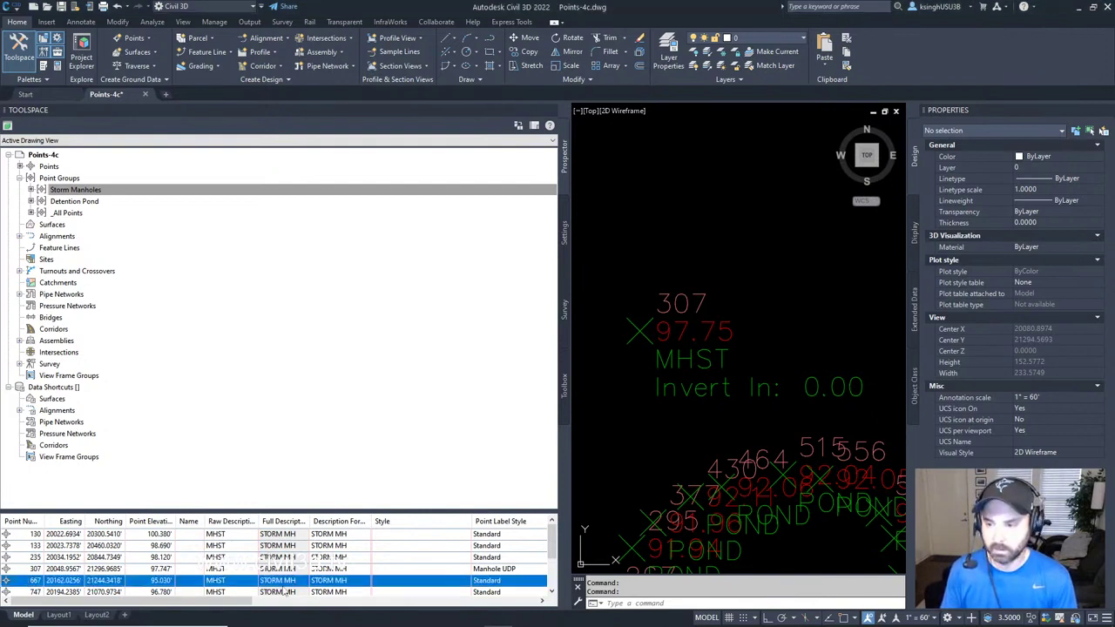
pyautogui.click(487, 582)
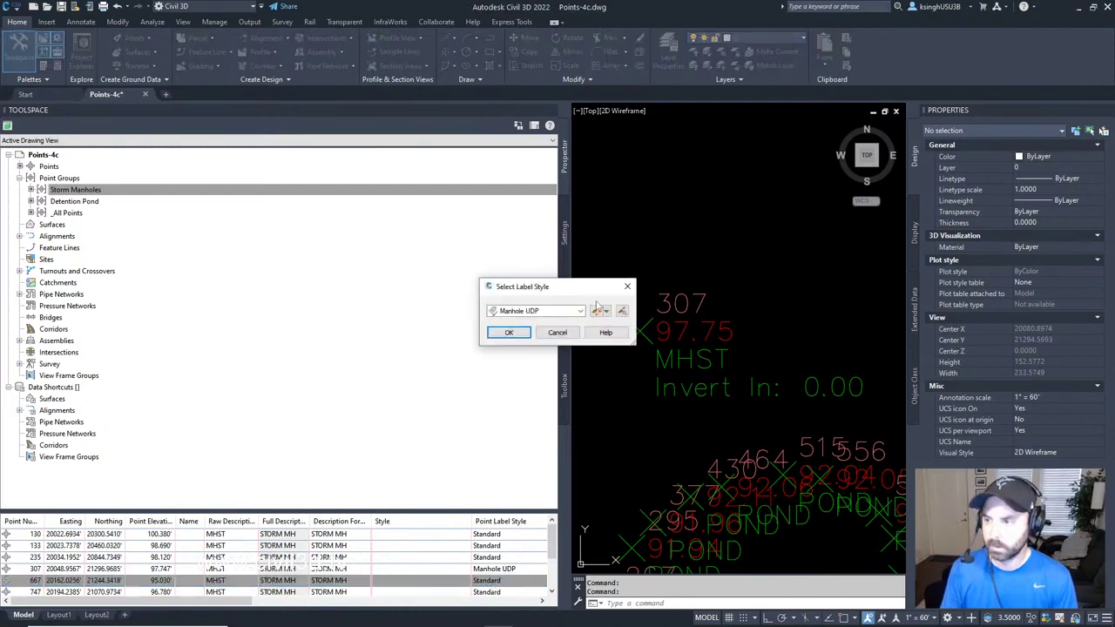
pyautogui.click(509, 332)
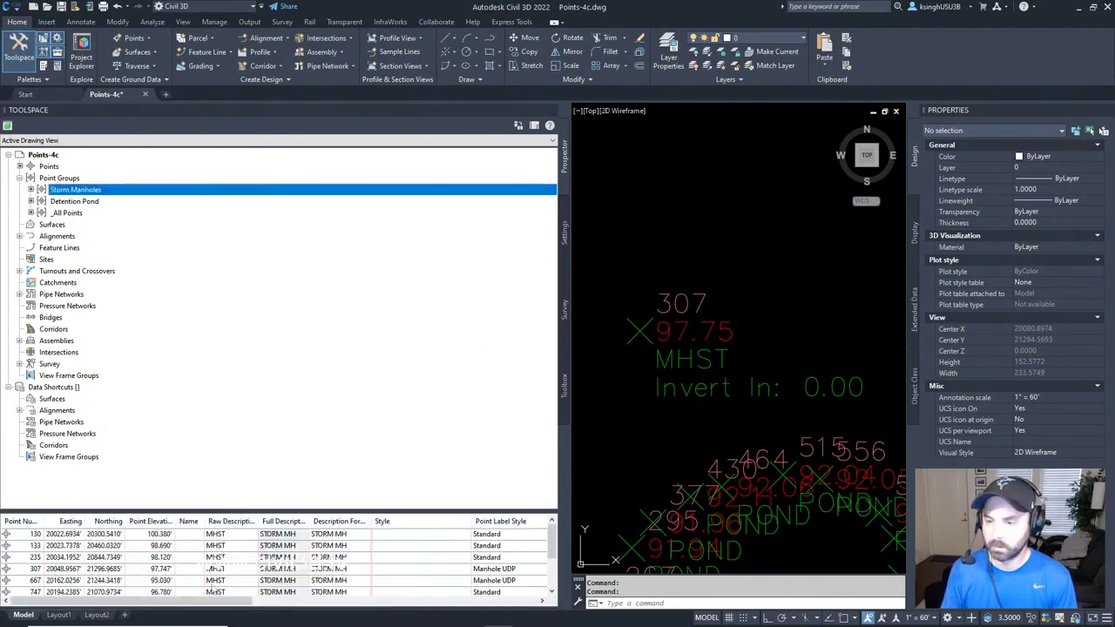
# Step: Zoom the drawing to point 667, whose label reads 95.03, MHST and Invert In: 0.00
pyautogui.click(39, 581)
pyautogui.rightClick(39, 580)
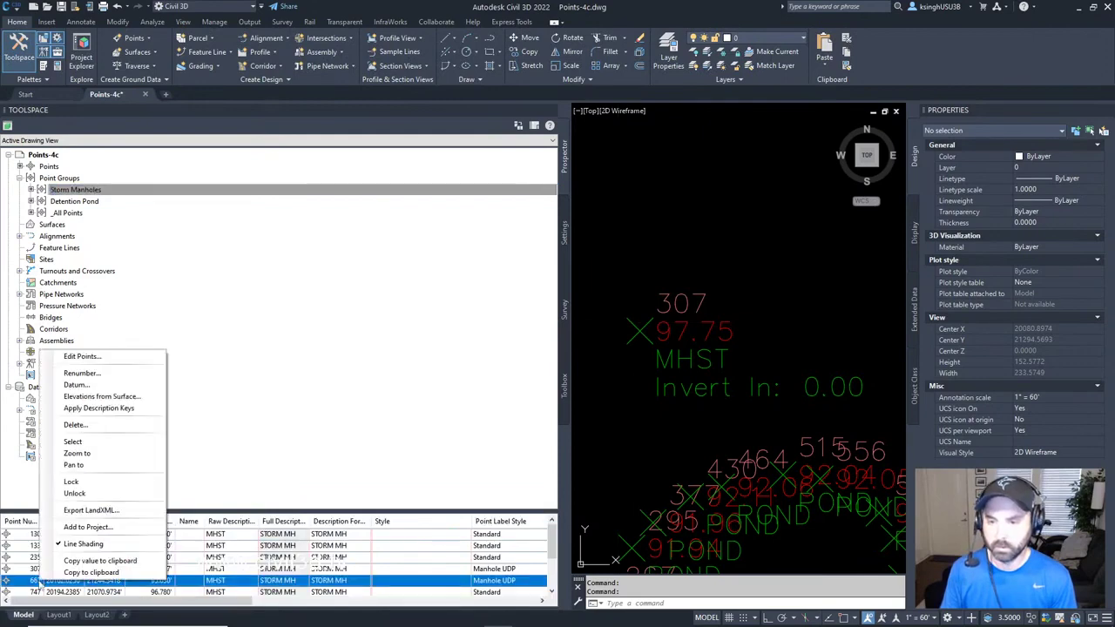
pyautogui.click(116, 454)
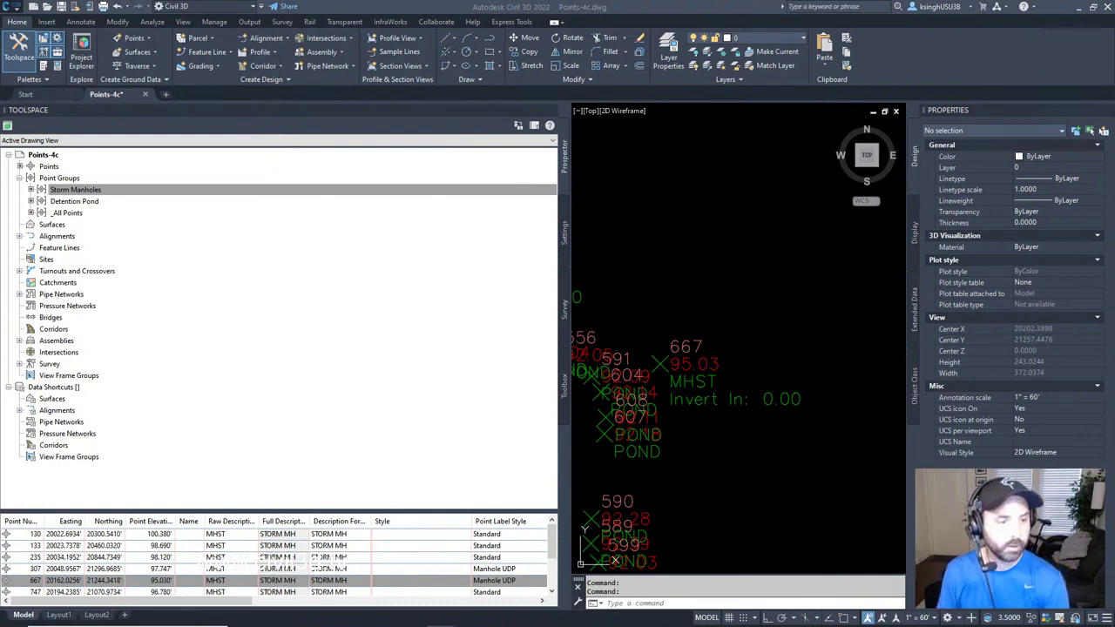
# Step: Turn on the MH_Pipe In Invert column in the Storm Manholes points table
pyautogui.click(33, 569)
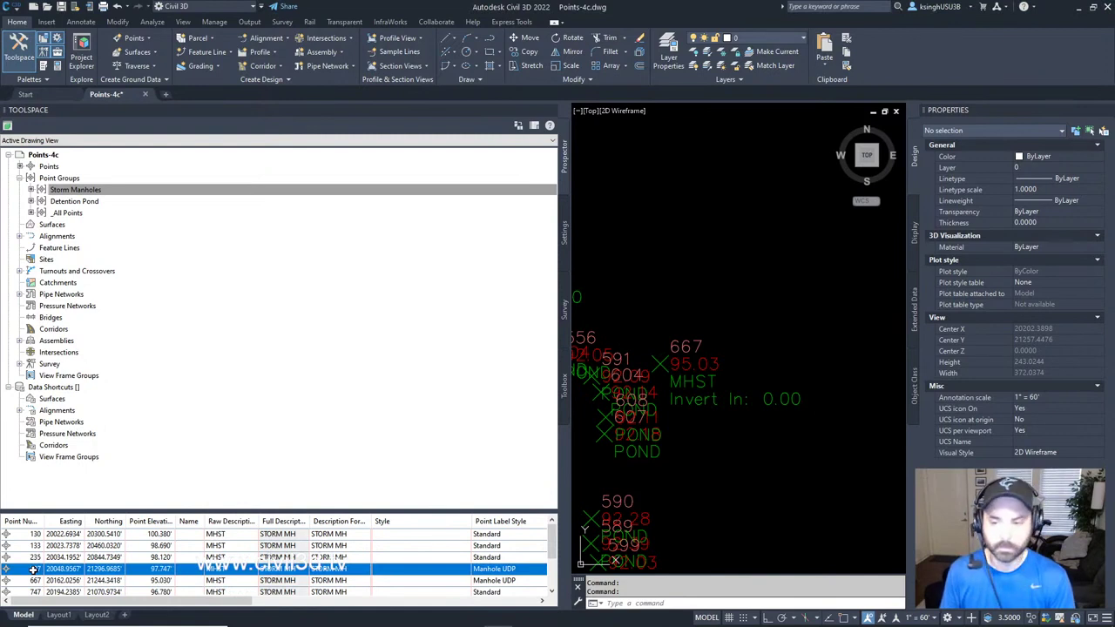
pyautogui.moveTo(232, 569); pyautogui.dragTo(518, 614)
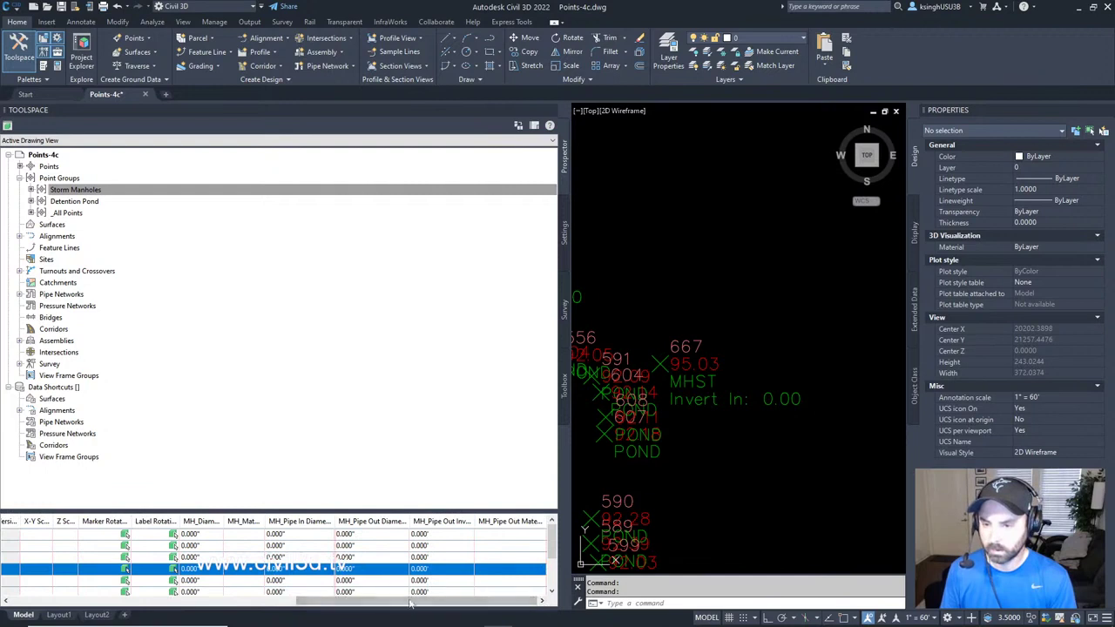
pyautogui.moveTo(405, 605); pyautogui.dragTo(85, 608)
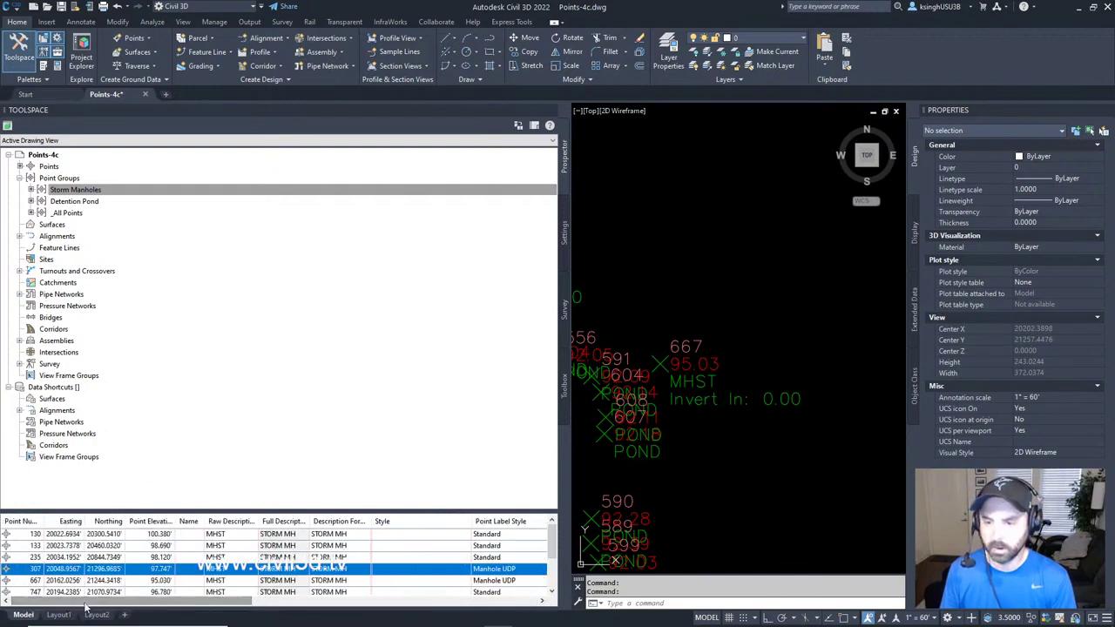
pyautogui.rightClick(22, 523)
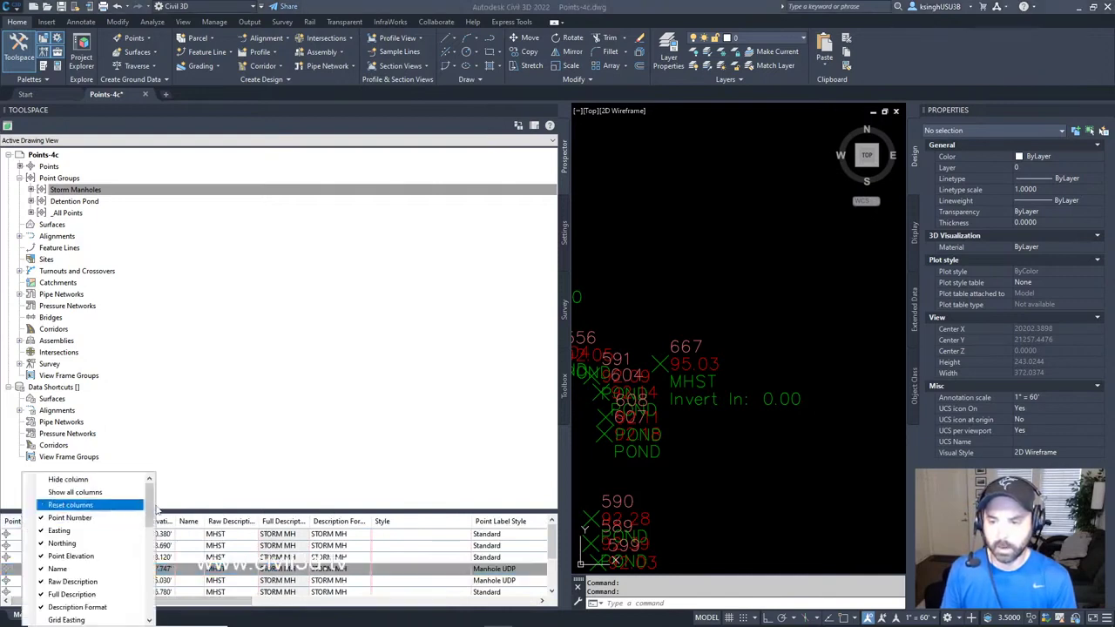
pyautogui.moveTo(150, 507); pyautogui.dragTo(150, 585)
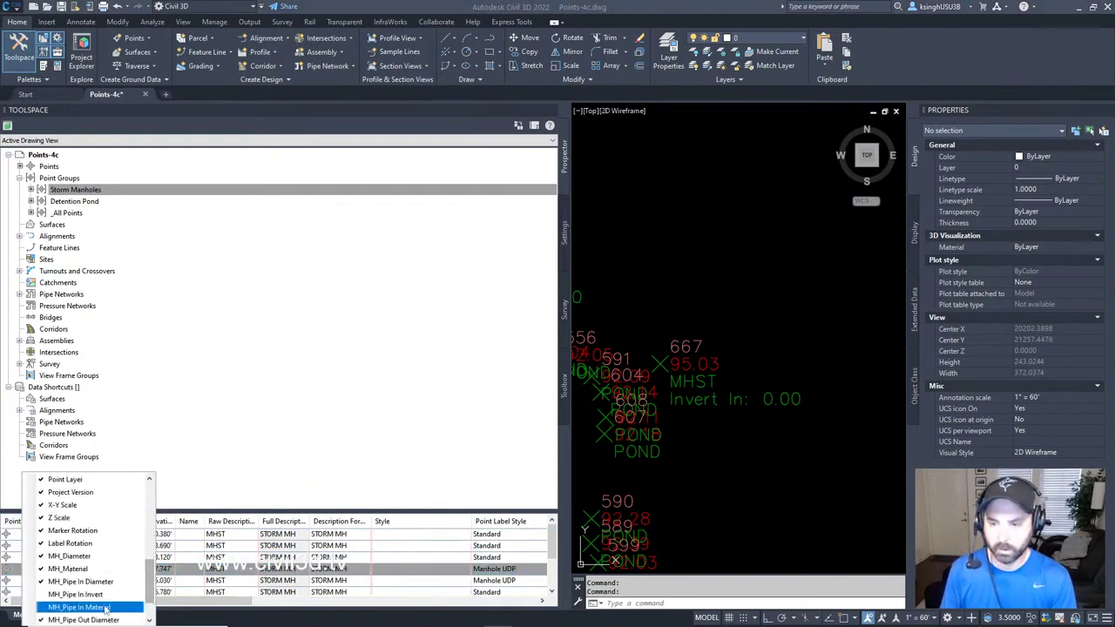
pyautogui.click(61, 595)
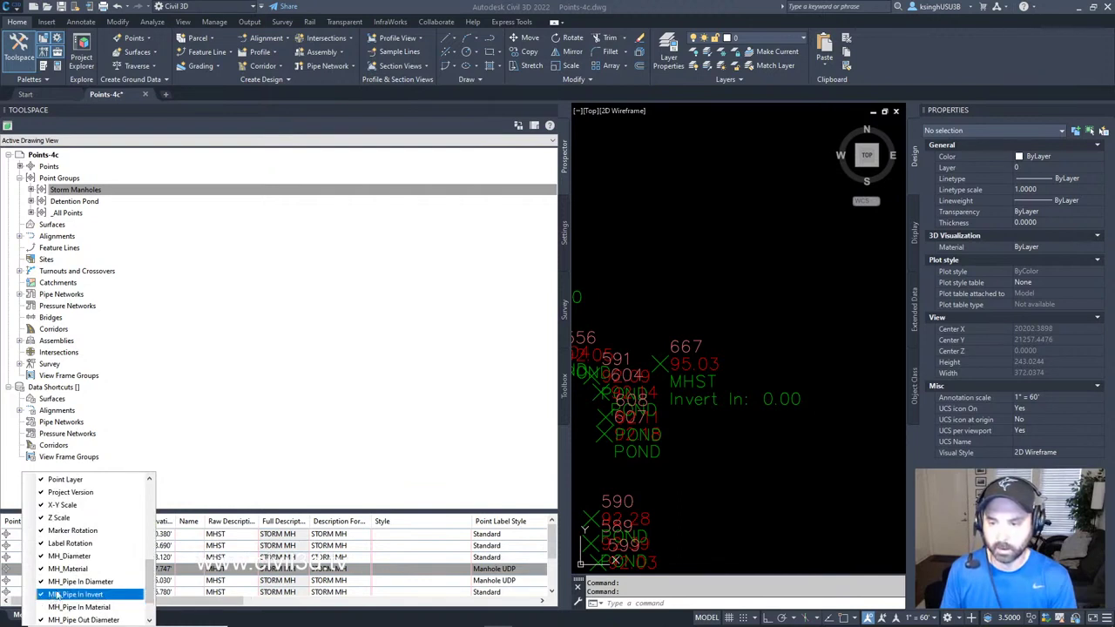
pyautogui.click(224, 606)
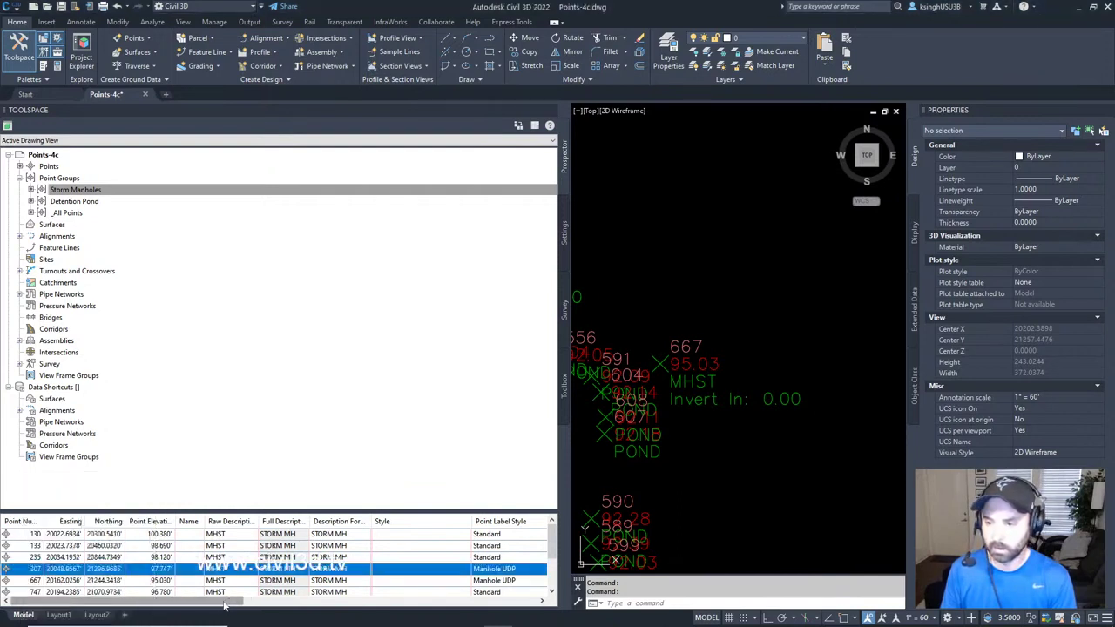
pyautogui.moveTo(209, 607); pyautogui.dragTo(540, 601)
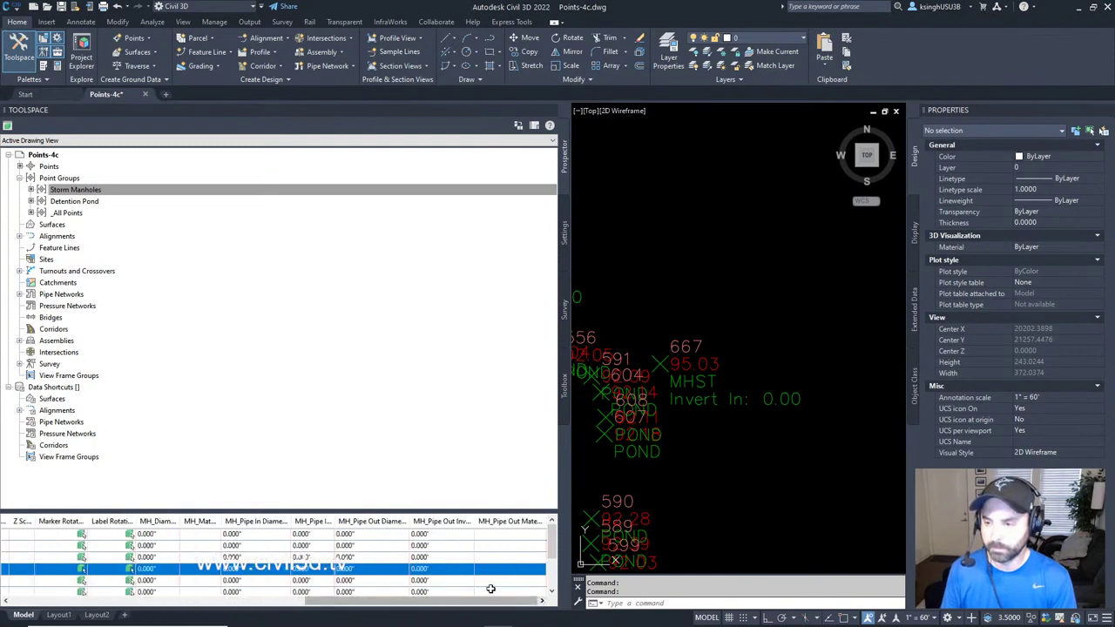
# Step: Widen the MH_Pipe In Invert column and place it right after Description Format
pyautogui.moveTo(338, 522); pyautogui.dragTo(433, 520)
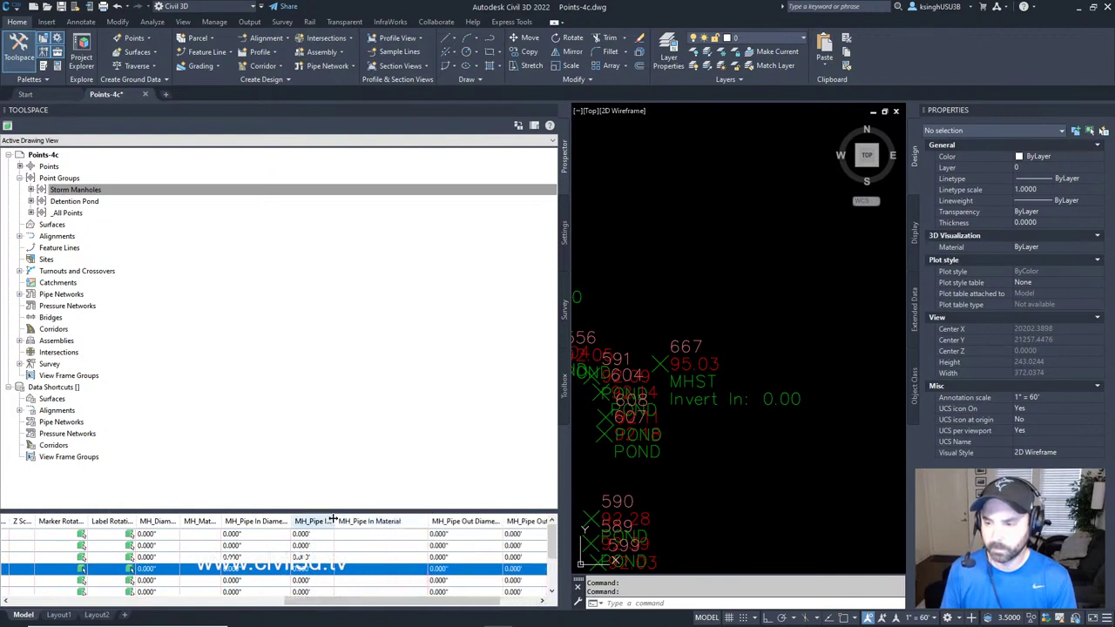
pyautogui.moveTo(336, 520); pyautogui.dragTo(382, 521)
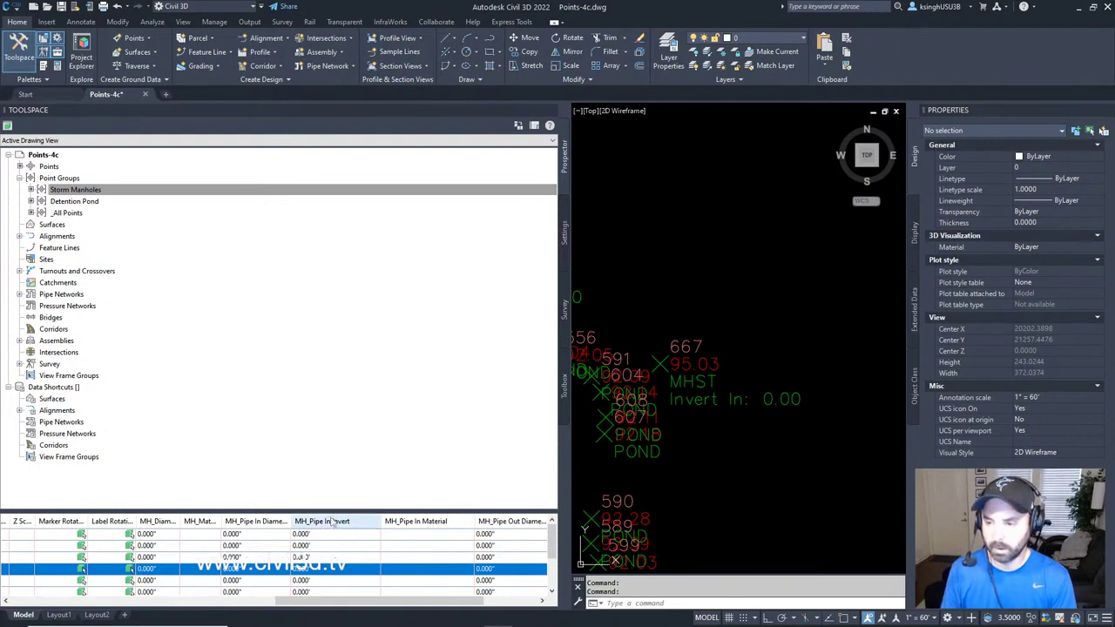
pyautogui.moveTo(331, 520); pyautogui.dragTo(64, 520)
pyautogui.moveTo(314, 602); pyautogui.dragTo(170, 598)
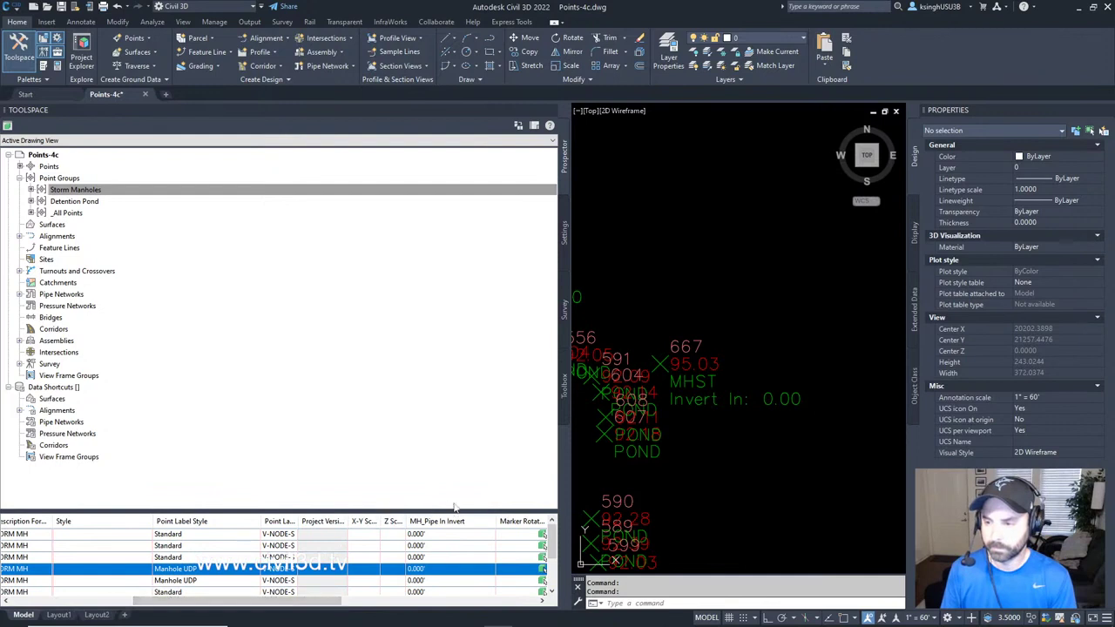
pyautogui.moveTo(442, 521); pyautogui.dragTo(166, 529)
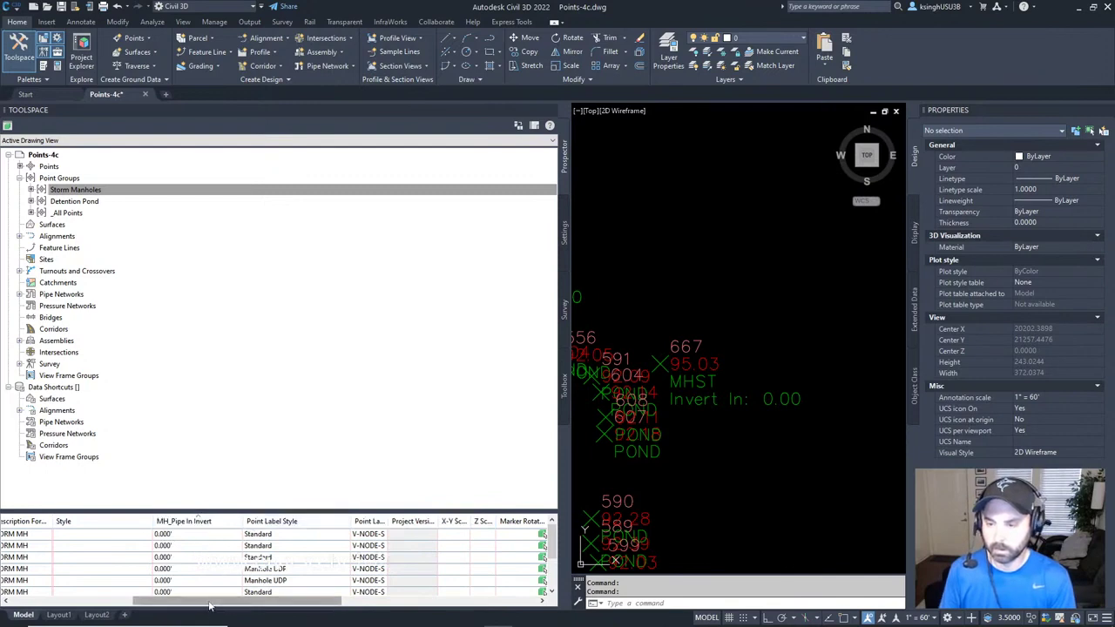
pyautogui.moveTo(211, 601); pyautogui.dragTo(94, 601)
pyautogui.moveTo(483, 521); pyautogui.dragTo(376, 521)
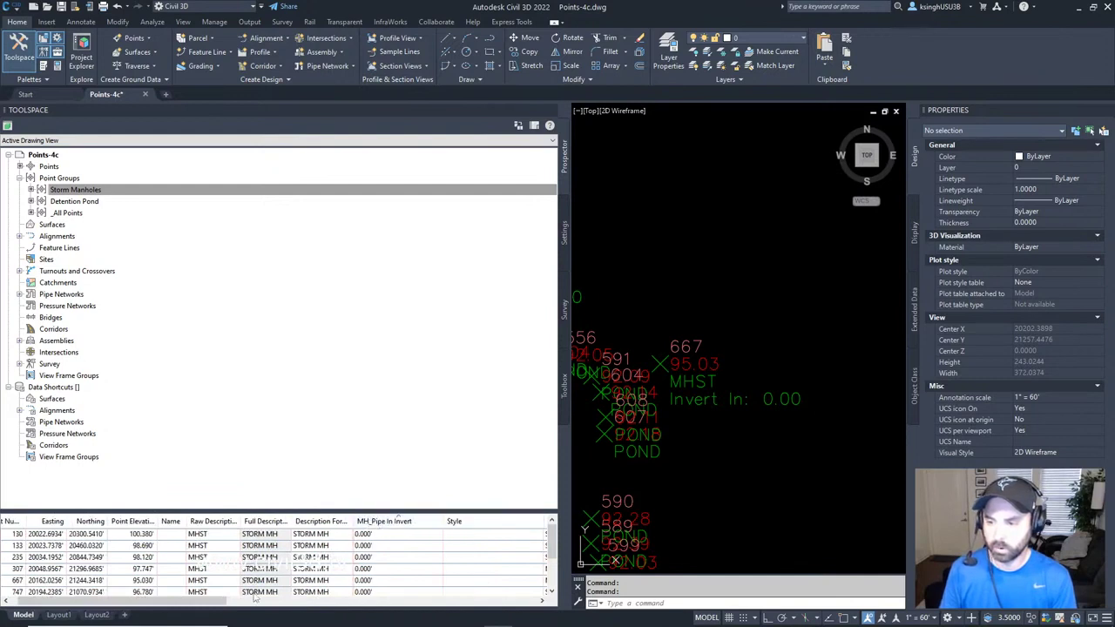
pyautogui.moveTo(178, 601); pyautogui.dragTo(161, 615)
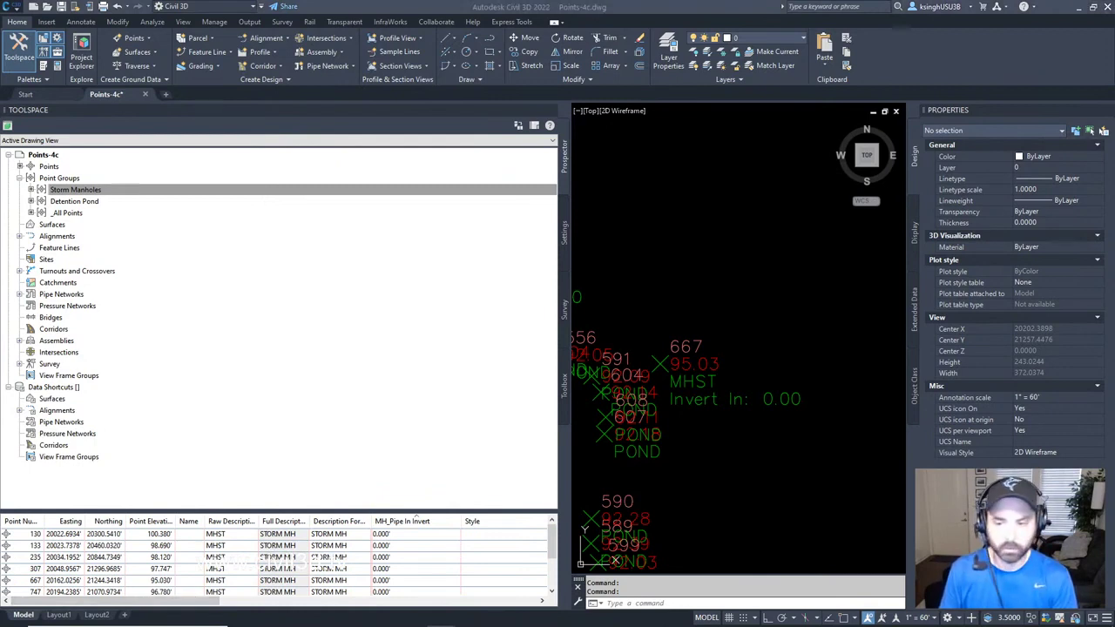
# Step: Enter 93.05 as point 307's MH_Pipe In Invert value
pyautogui.click(34, 568)
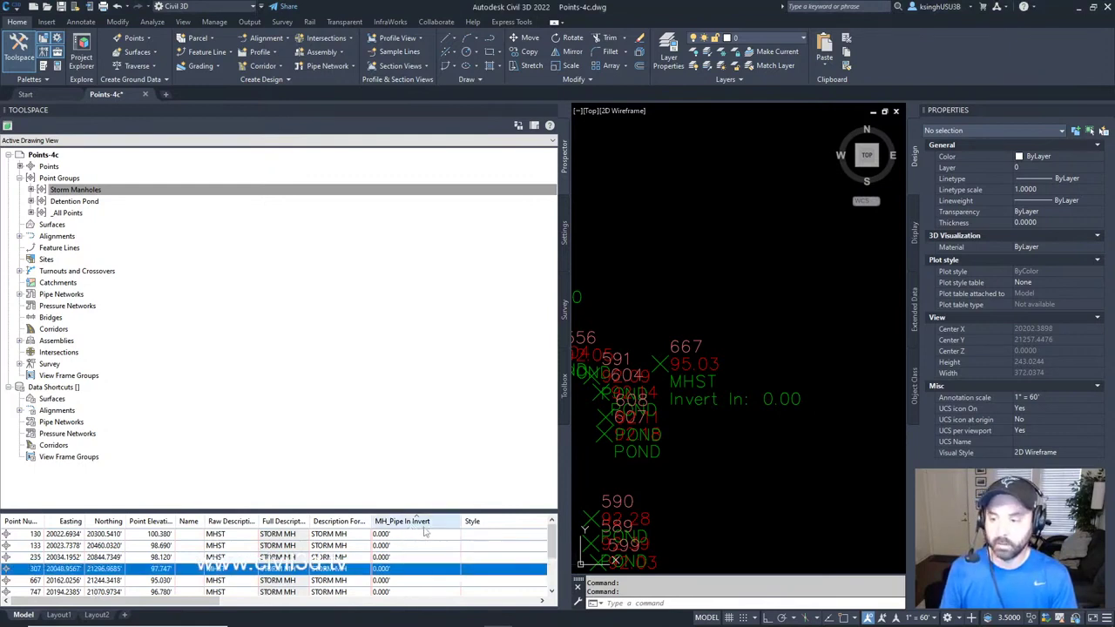
pyautogui.click(389, 569)
pyautogui.write('93')
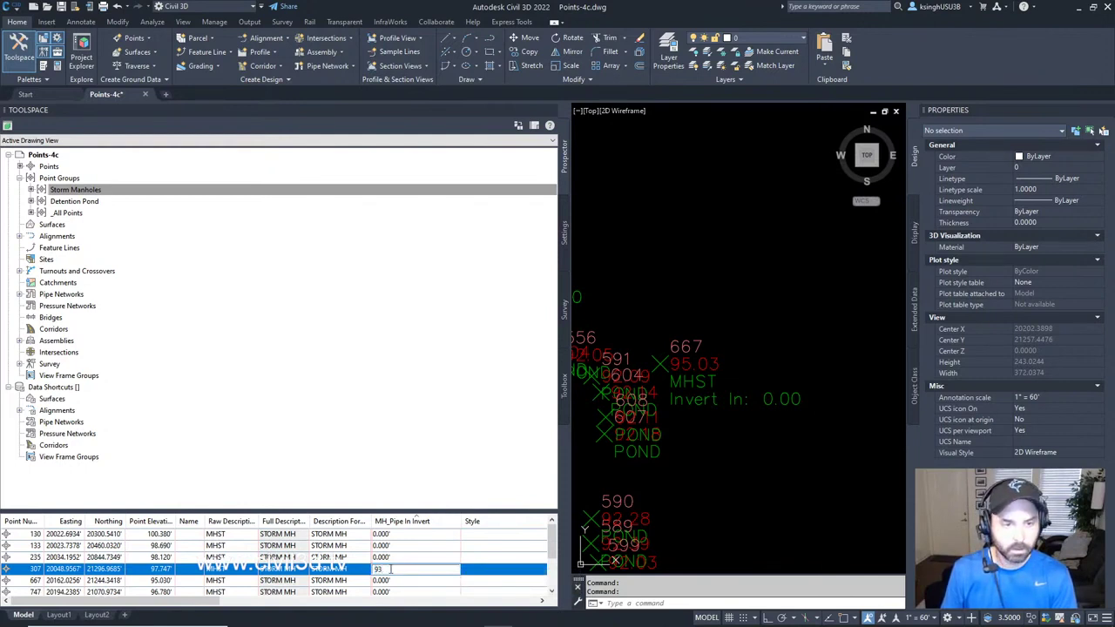
pyautogui.write('.05')
pyautogui.press('Return')
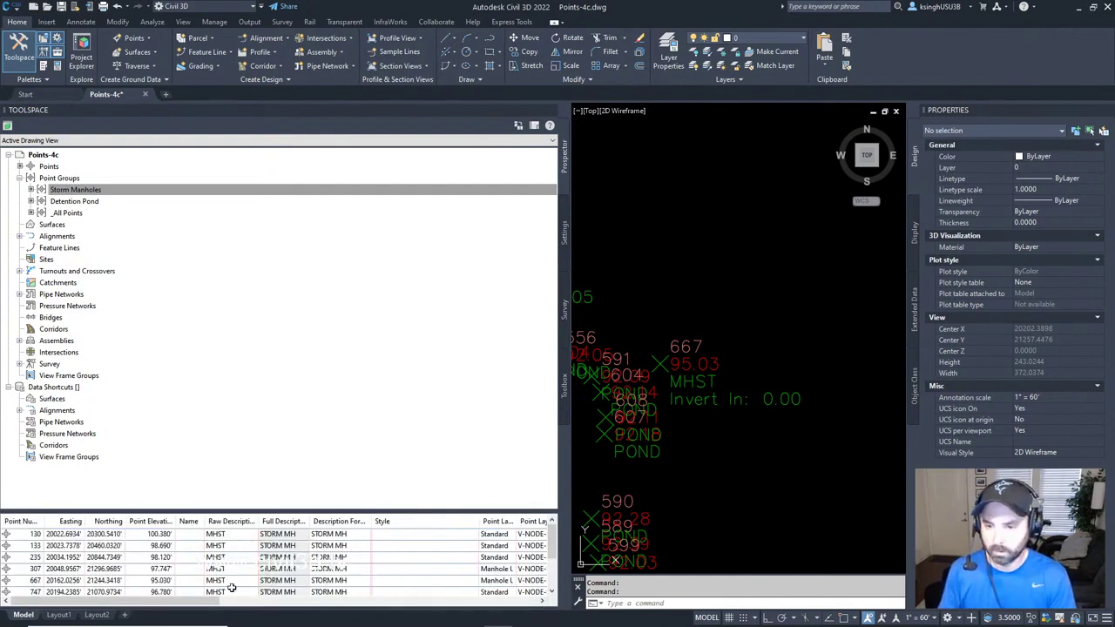
# Step: Zoom the drawing to point 307 to confirm its label now reads Invert In: 93.05
pyautogui.click(34, 569)
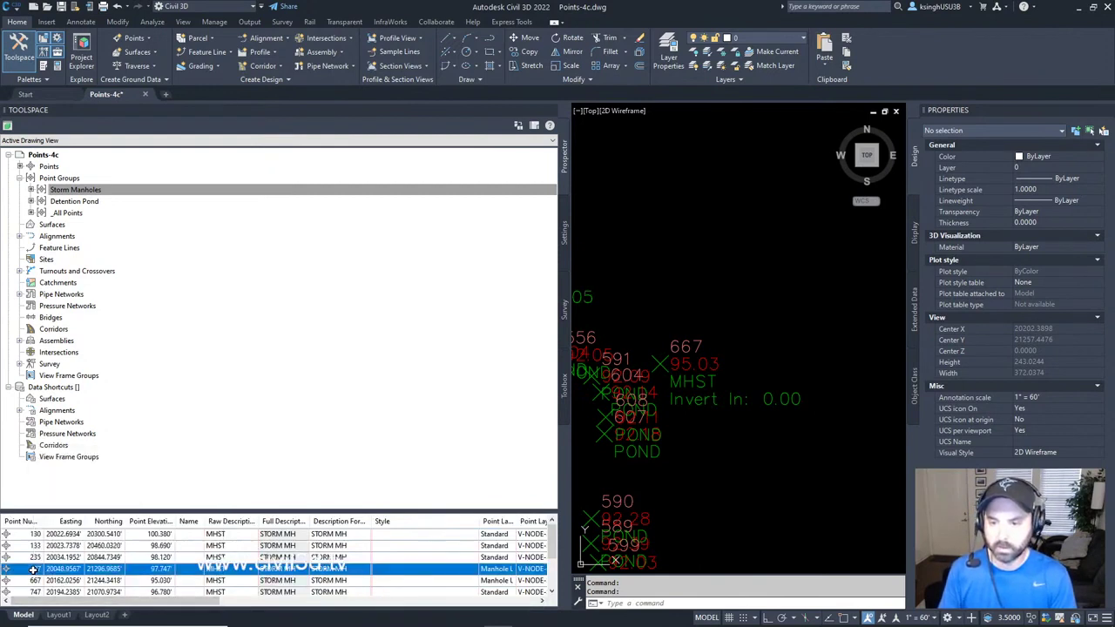
pyautogui.rightClick(34, 569)
pyautogui.click(69, 441)
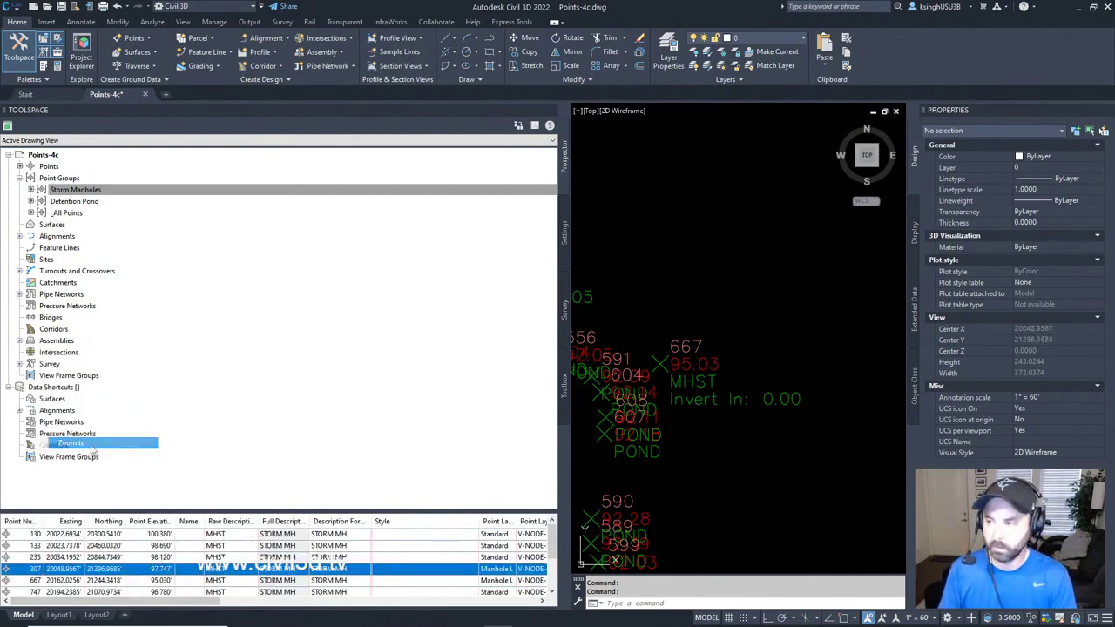
pyautogui.scroll(-10, 717, 356)
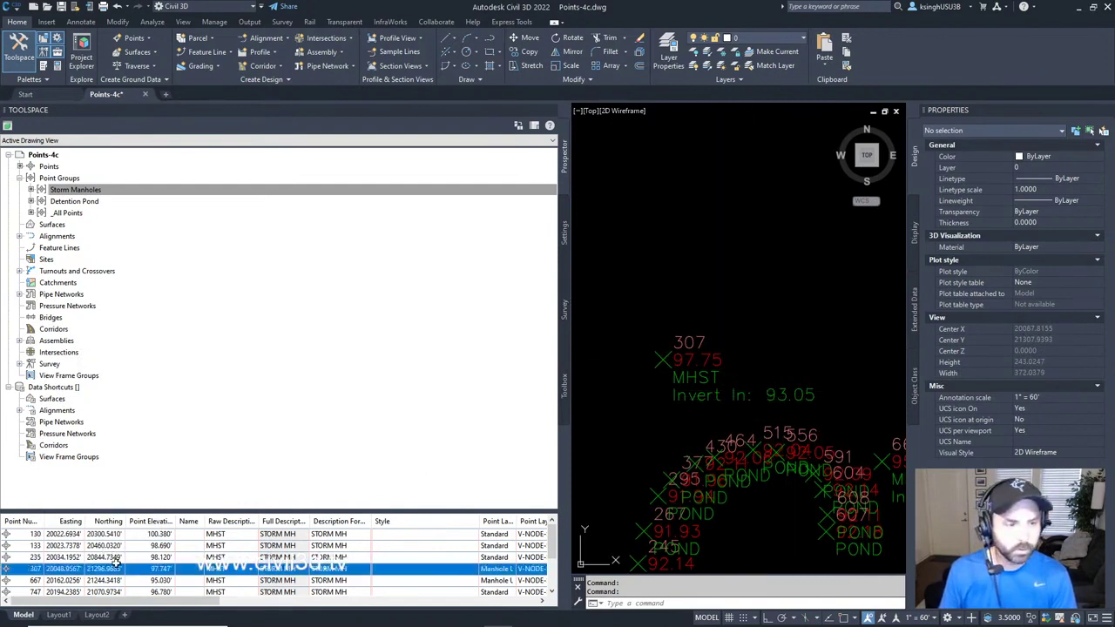
# Step: Zoom the drawing to point 667 from the point list and zoom out slightly
pyautogui.click(29, 580)
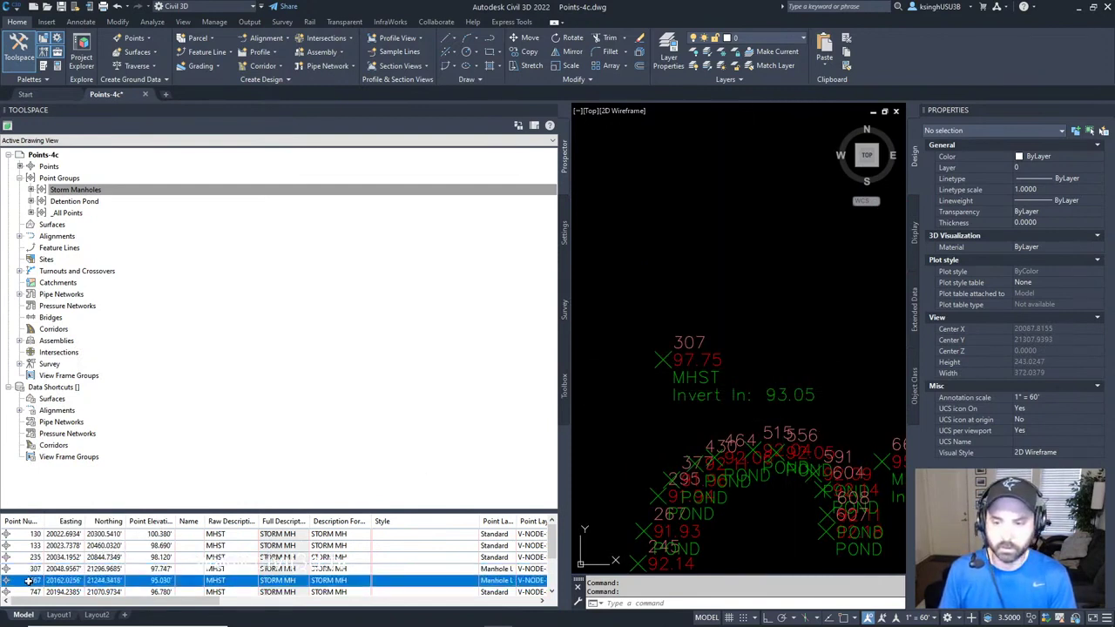
pyautogui.rightClick(28, 581)
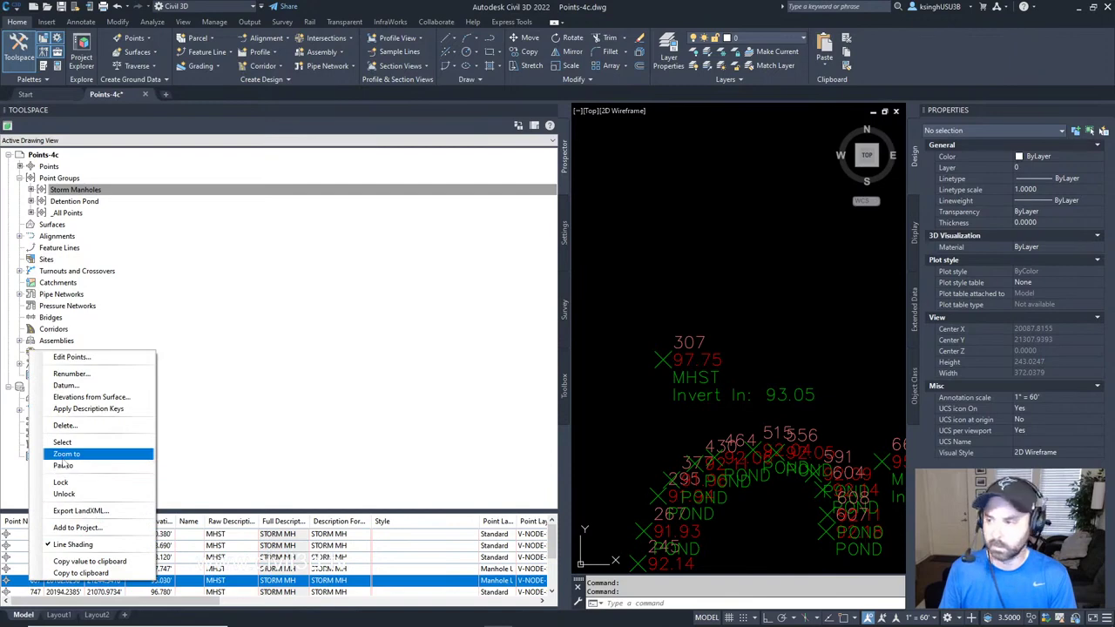
pyautogui.click(63, 456)
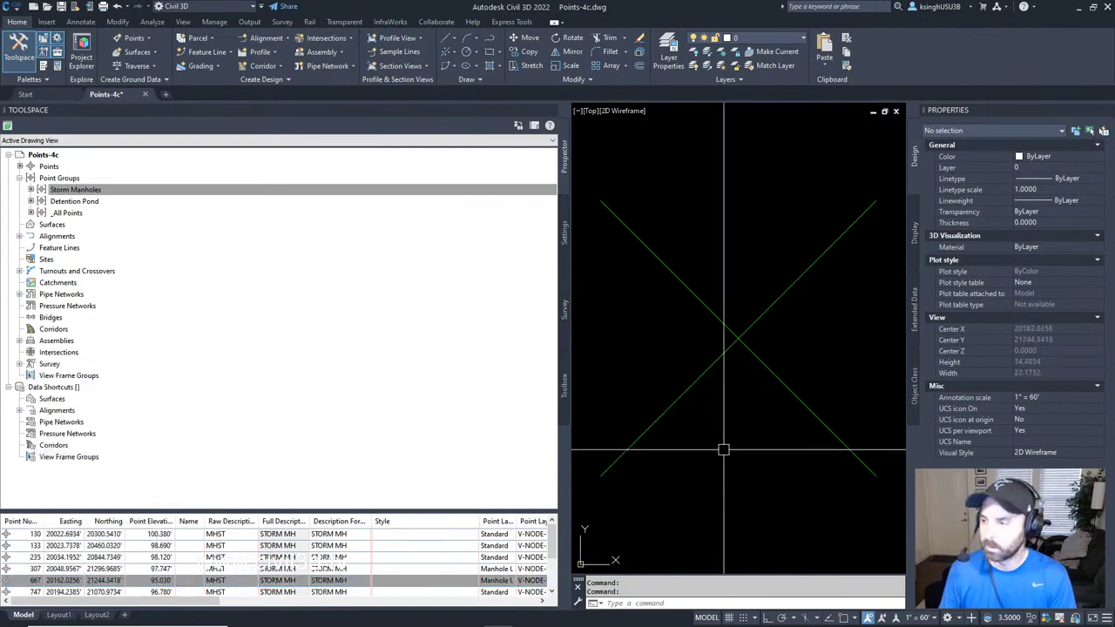
pyautogui.scroll(-6, 704, 397)
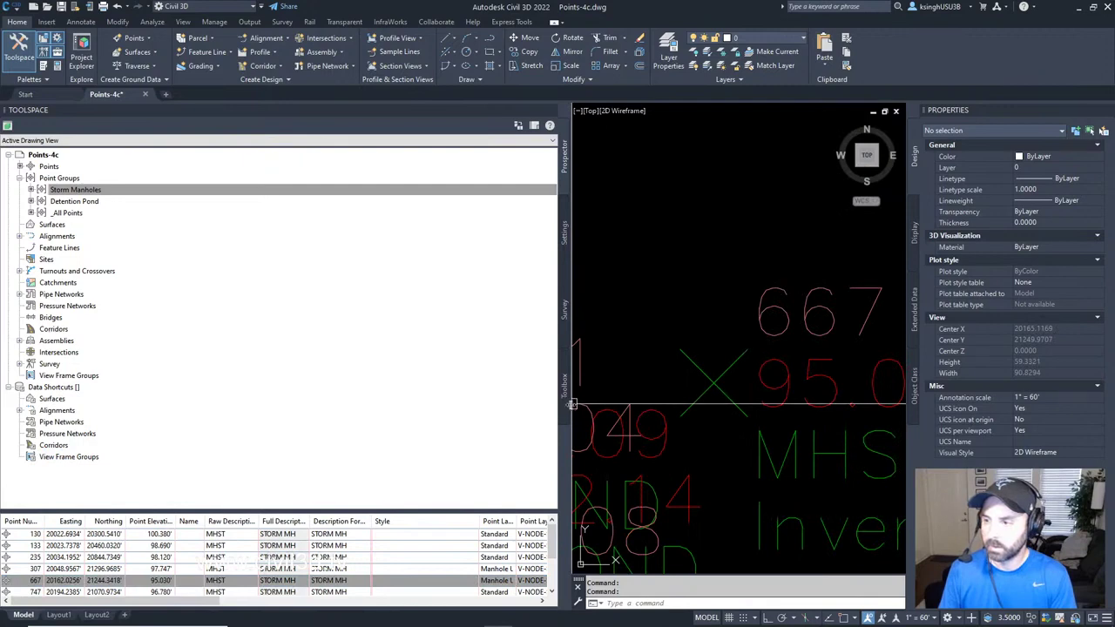
# Step: Narrow the Toolspace panel to widen the drawing, then reselect point 667's row
pyautogui.moveTo(572, 405)
pyautogui.mouseDown()
pyautogui.moveTo(420, 414)
pyautogui.moveTo(373, 438)
pyautogui.mouseUp()
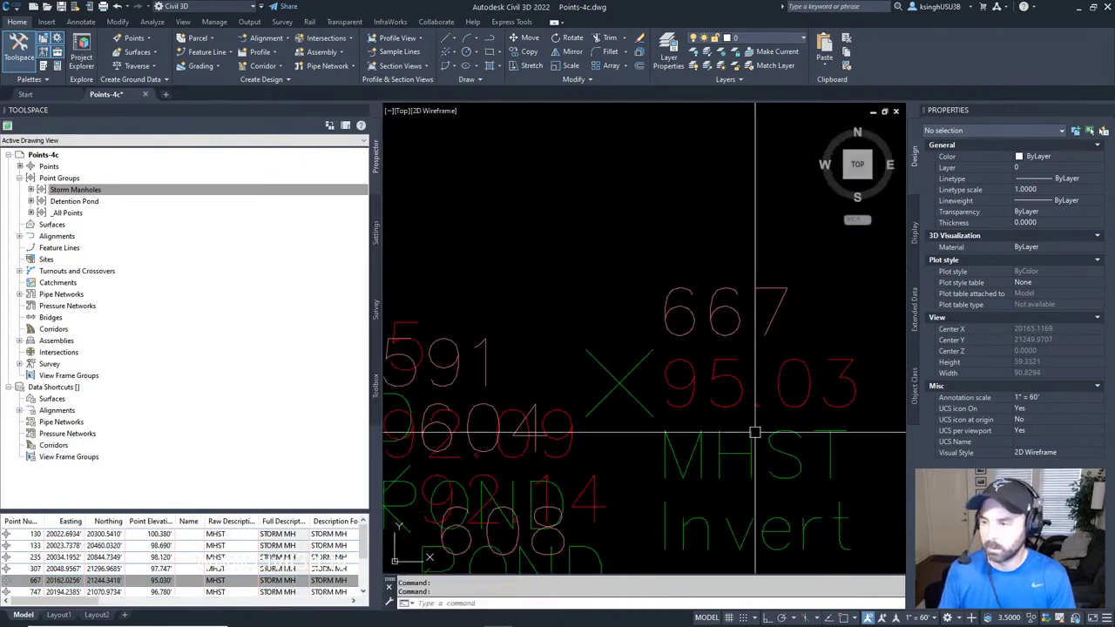
pyautogui.scroll(-4, 755, 432)
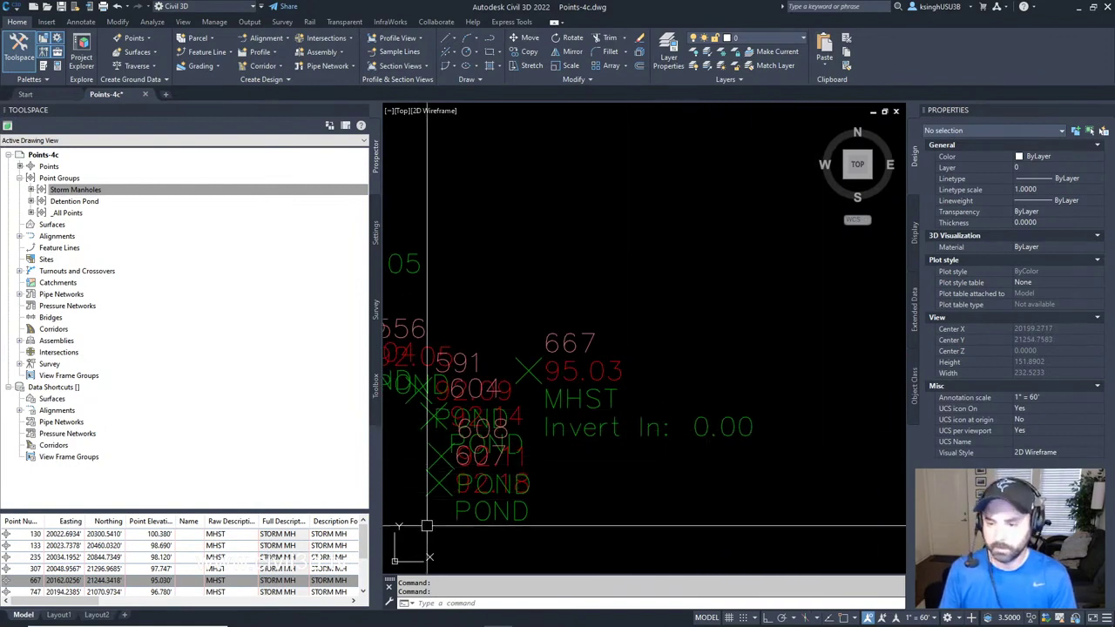
pyautogui.click(310, 580)
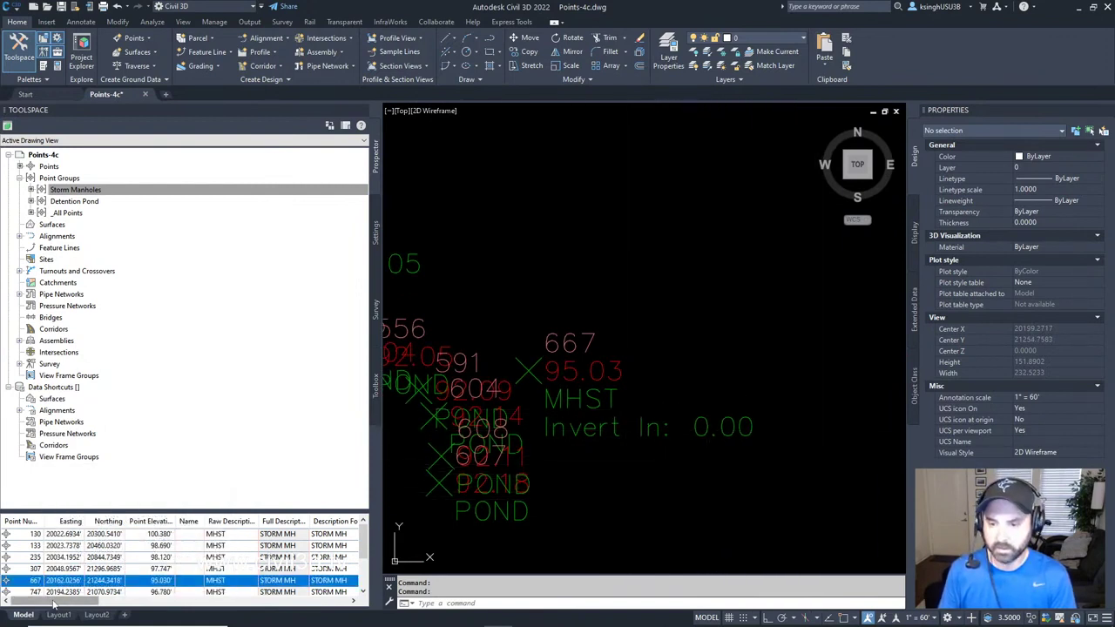
# Step: Scroll the point table right until the MH_Pipe In Invert column shows point 307's 93.05
pyautogui.moveTo(54, 602)
pyautogui.mouseDown()
pyautogui.moveTo(146, 607)
pyautogui.moveTo(28, 603)
pyautogui.moveTo(54, 603)
pyautogui.mouseUp()
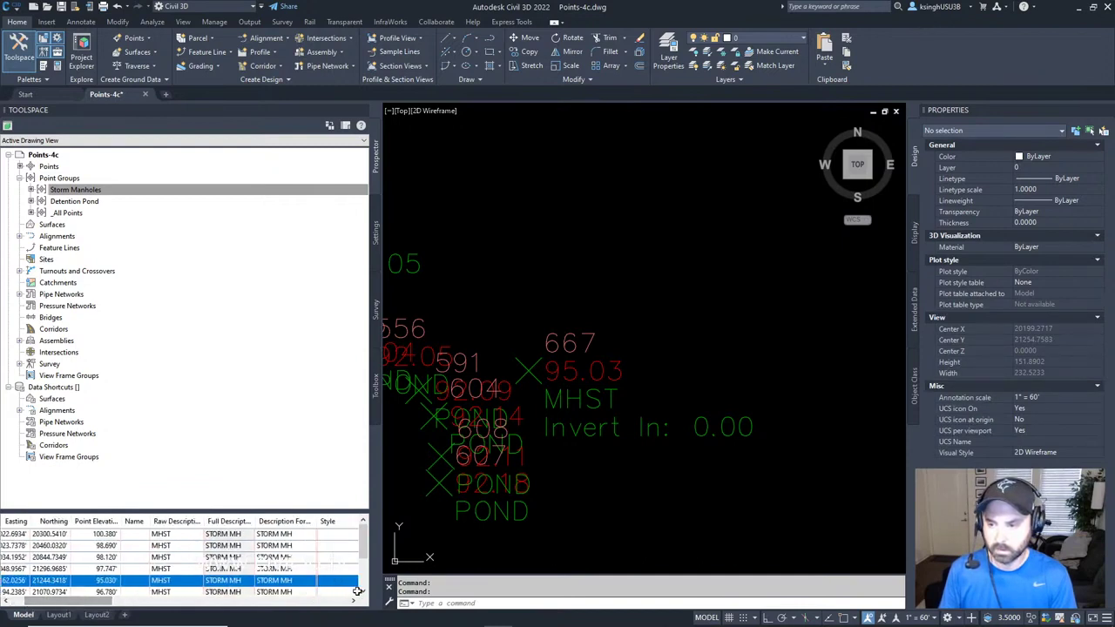
pyautogui.click(352, 602)
pyautogui.click(353, 602)
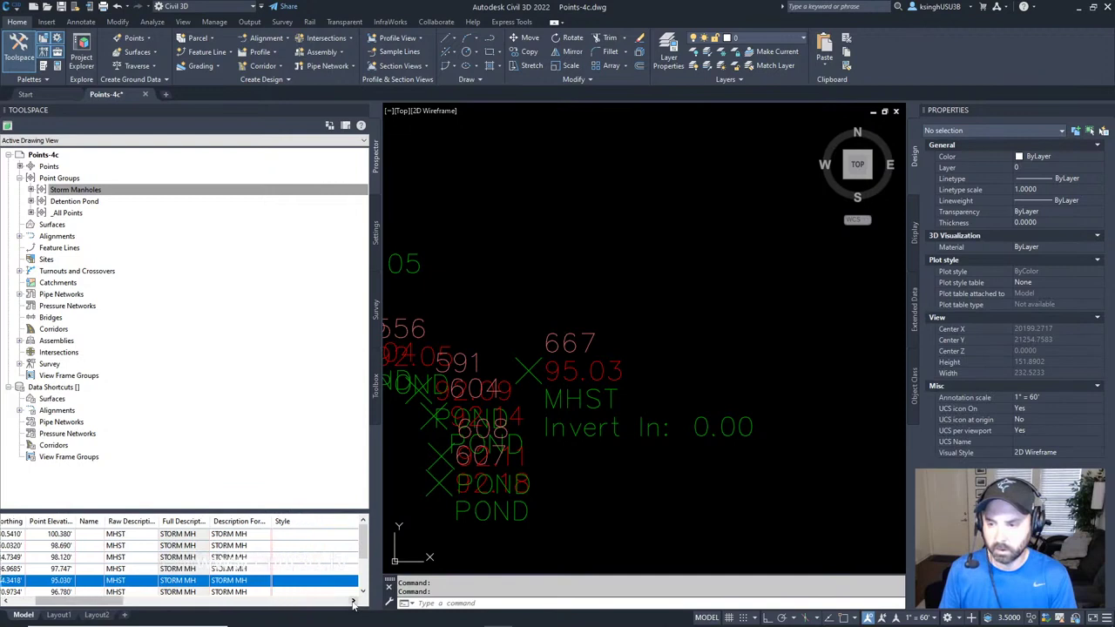
pyautogui.click(353, 602)
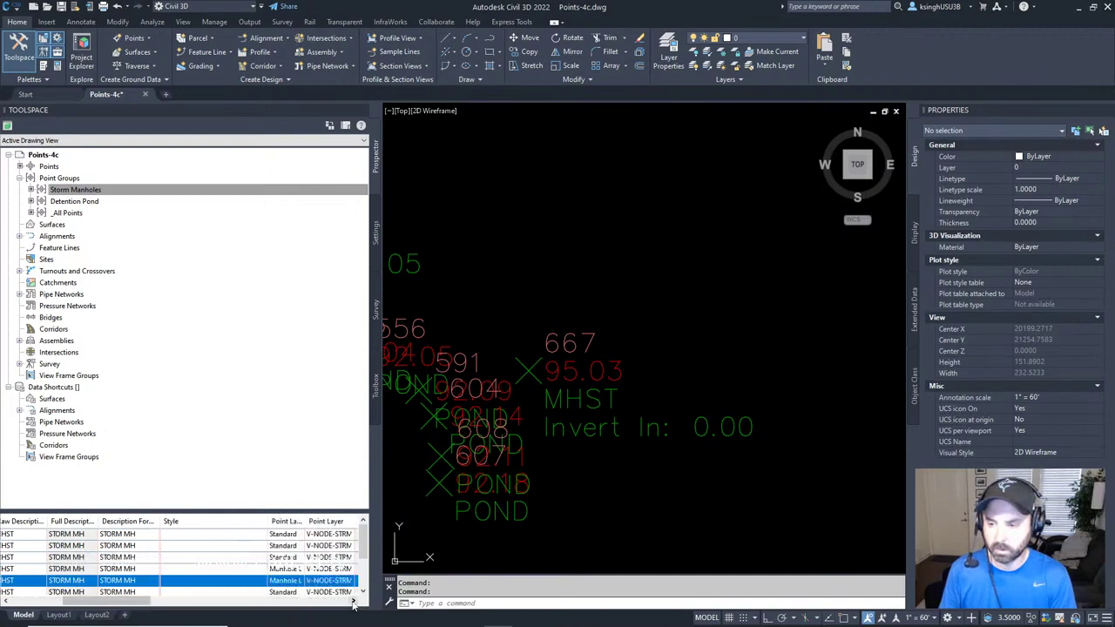
pyautogui.click(353, 602)
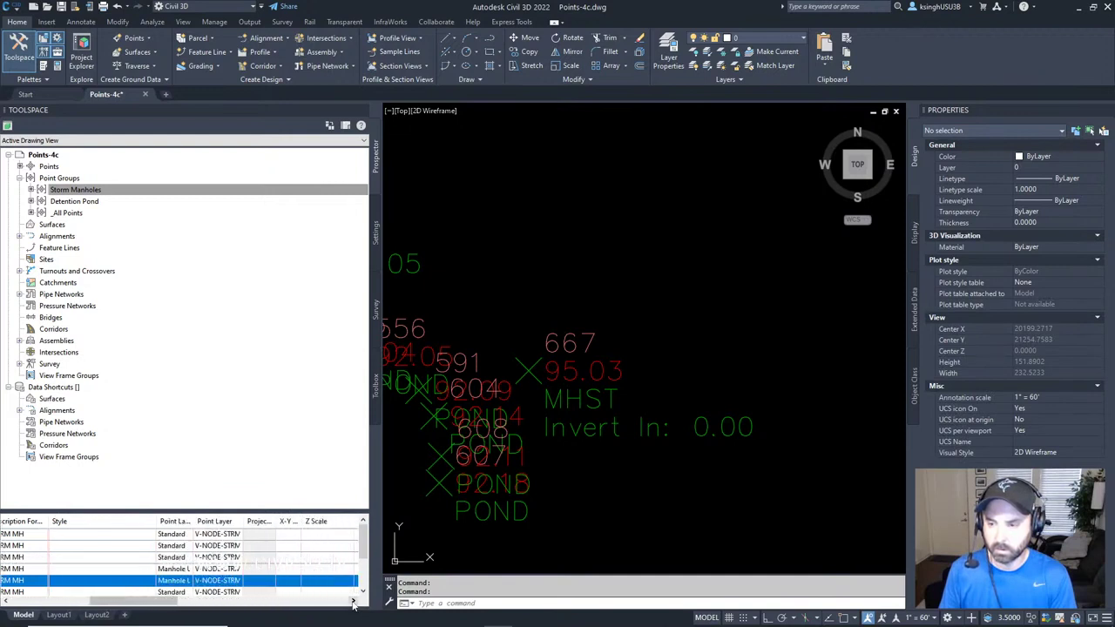
pyautogui.click(353, 602)
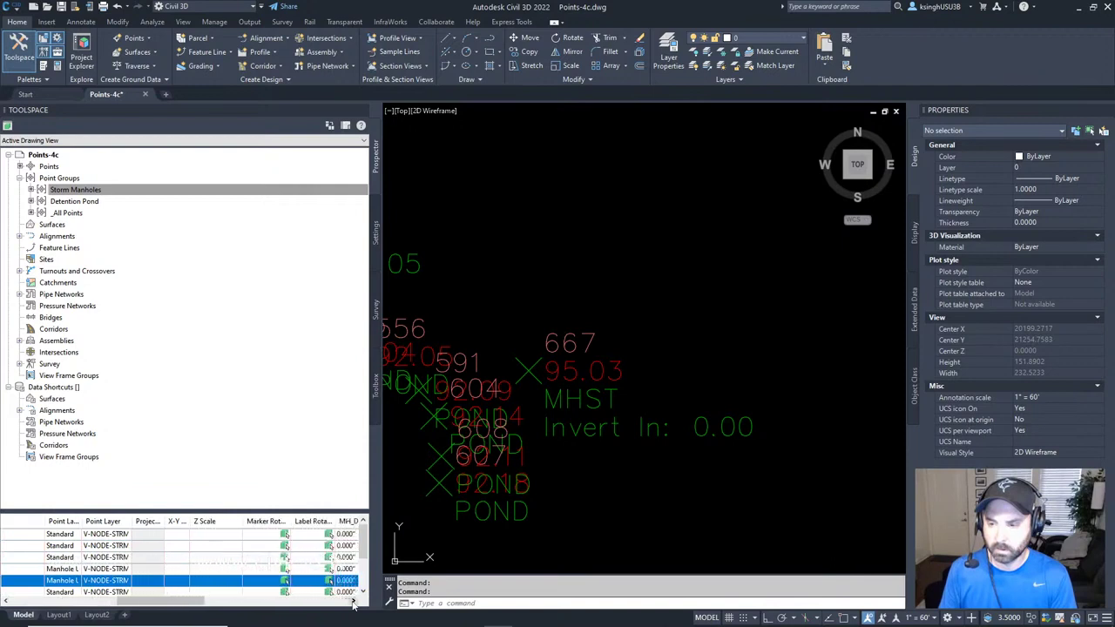
pyautogui.moveTo(191, 607); pyautogui.dragTo(206, 606)
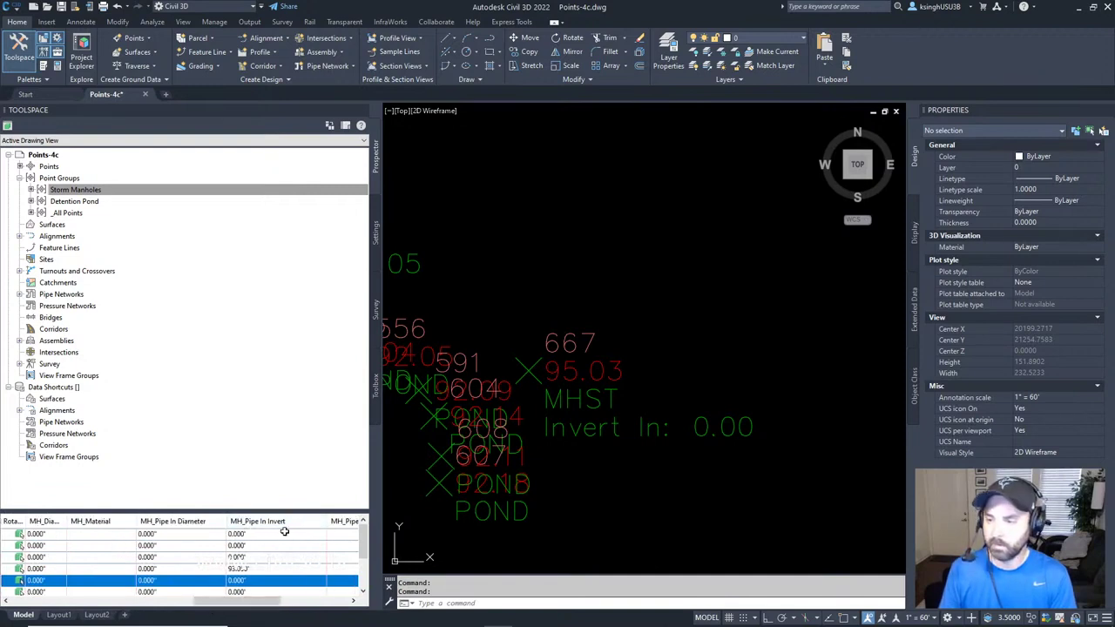
# Step: Enter 93.0 as point 667's MH_Pipe In Invert value
pyautogui.click(240, 580)
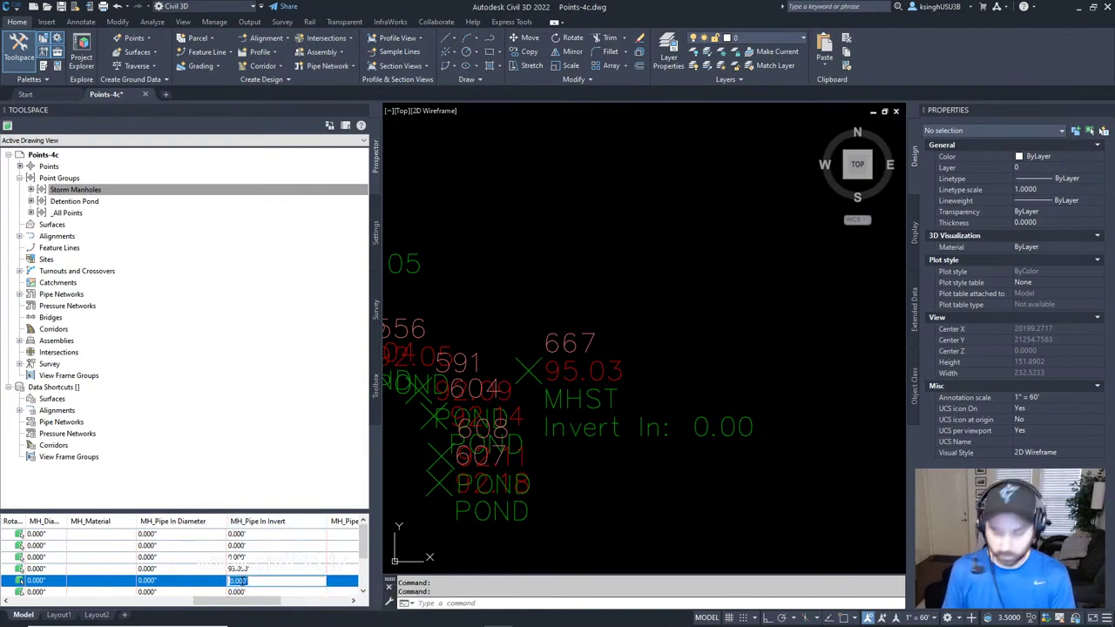
pyautogui.write('93.0')
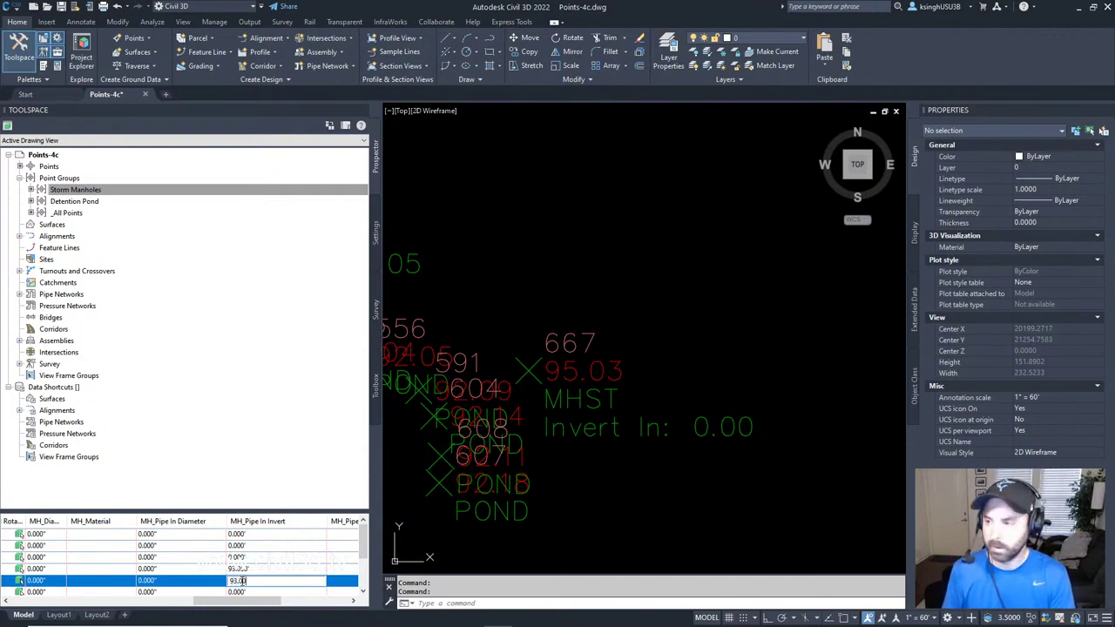
pyautogui.press('Return')
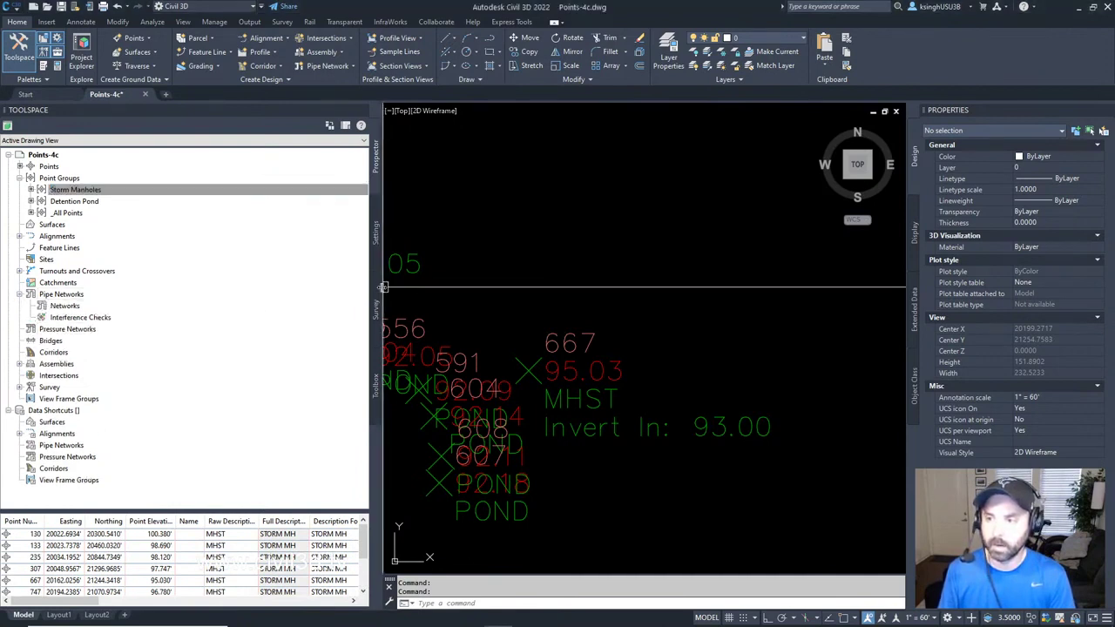
# Step: Narrow the Toolspace further so both invert labels, 93.05 and 93.00, are visible
pyautogui.moveTo(381, 291); pyautogui.dragTo(254, 282)
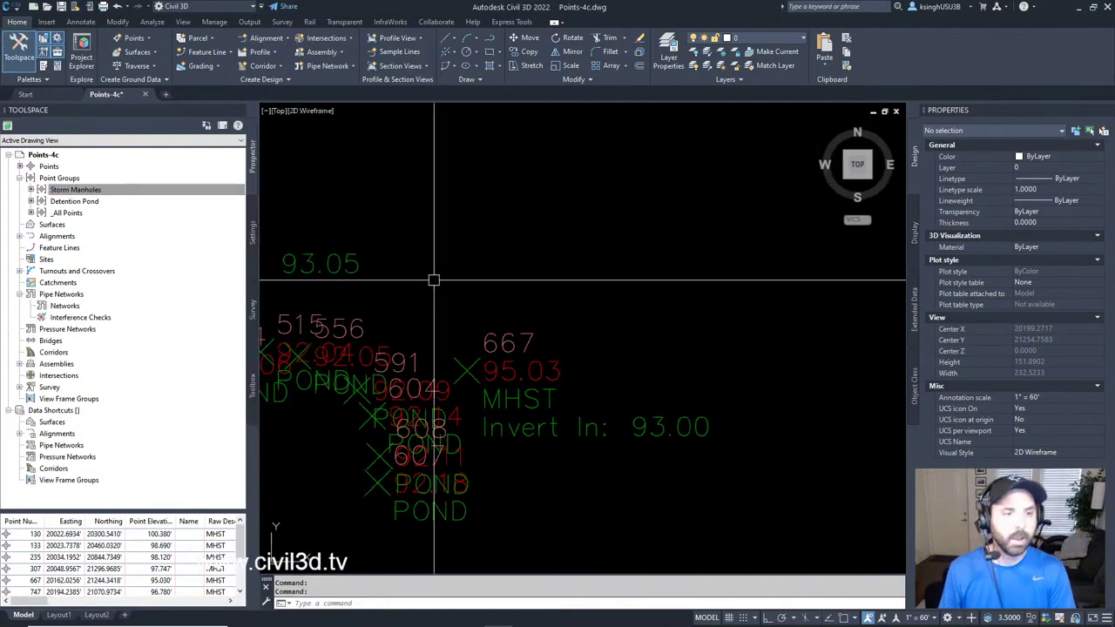